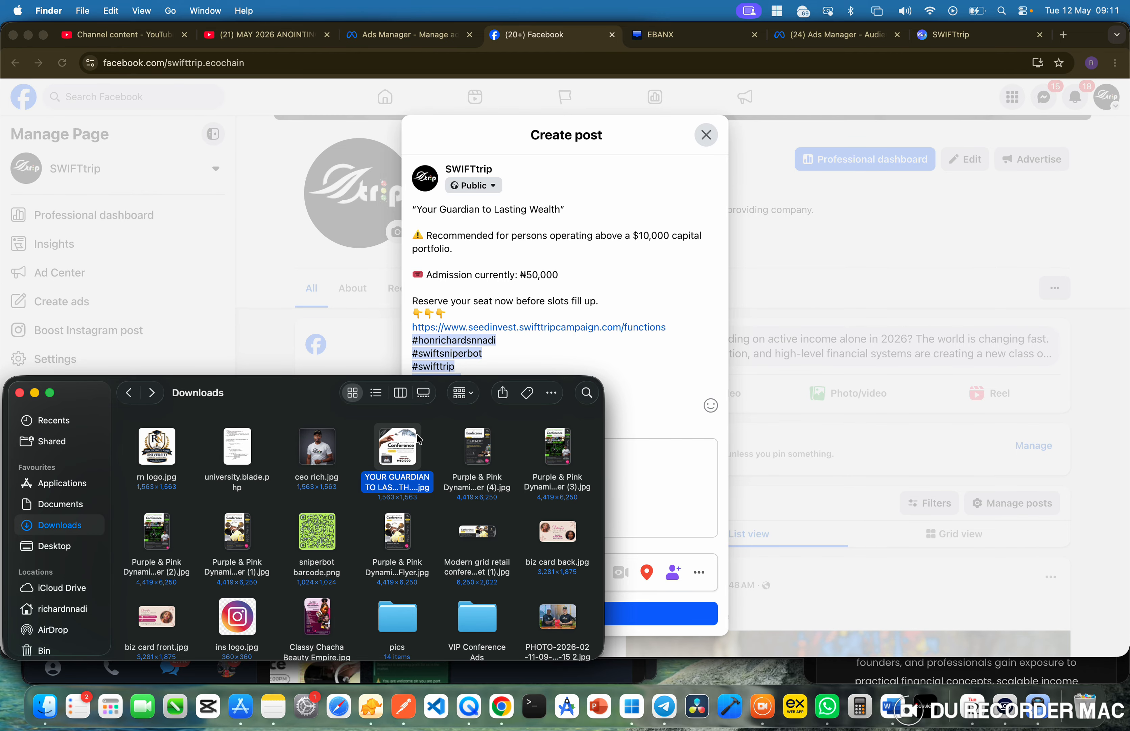
Attach the image "YOUR GUARDIAN TO LASTING WEALTH....jpg" from the Downloads folder to the draft post
{"action": "left_click_drag", "start_coordinate": [407, 448], "coordinate": [567, 354]}
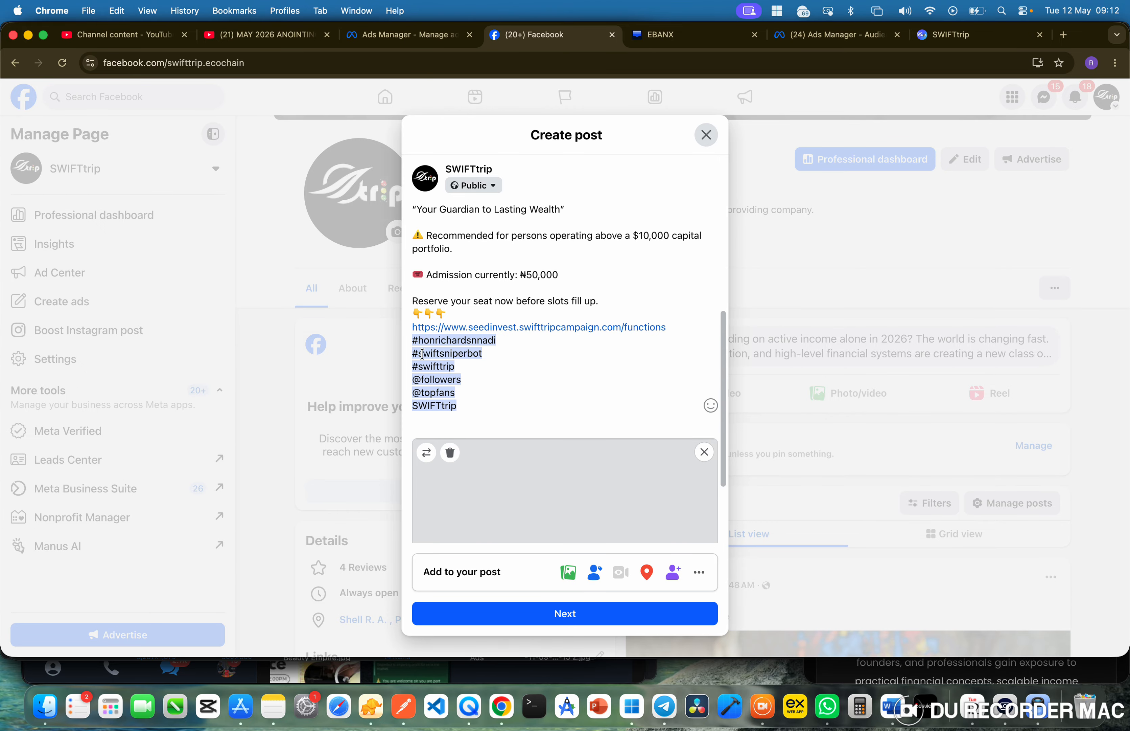
{"action": "left_click", "coordinate": [46, 706]}
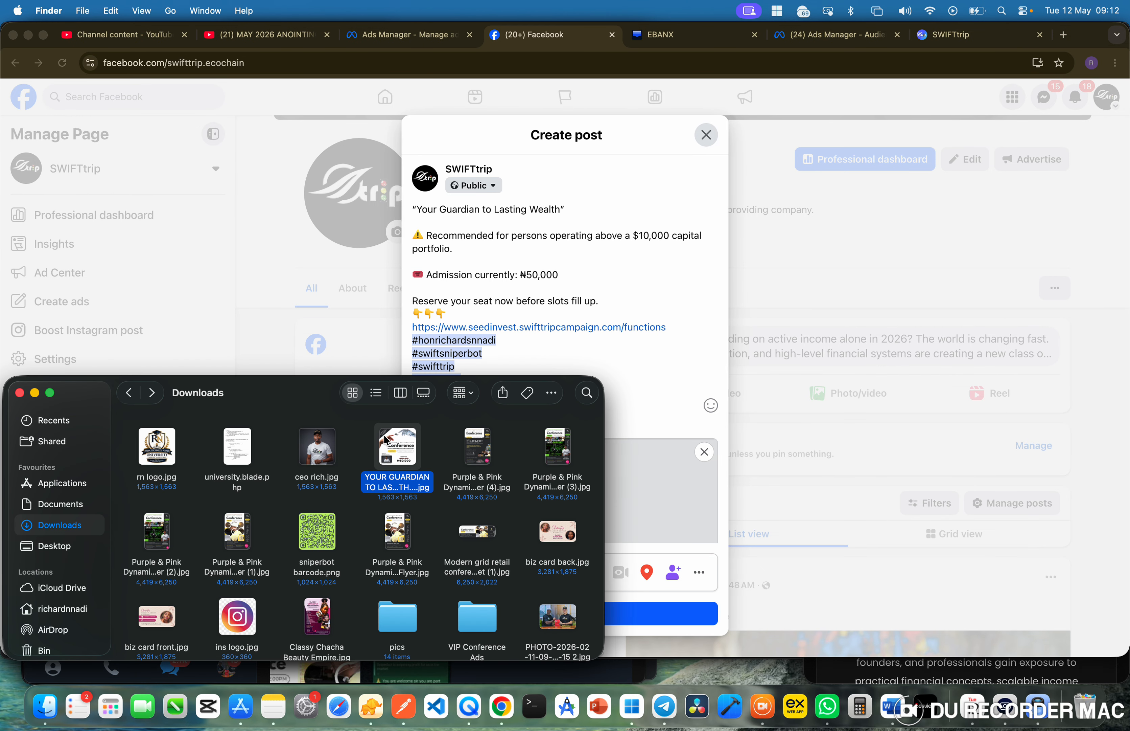
{"action": "left_click_drag", "start_coordinate": [385, 440], "coordinate": [642, 343]}
{"action": "left_click", "coordinate": [642, 339]}
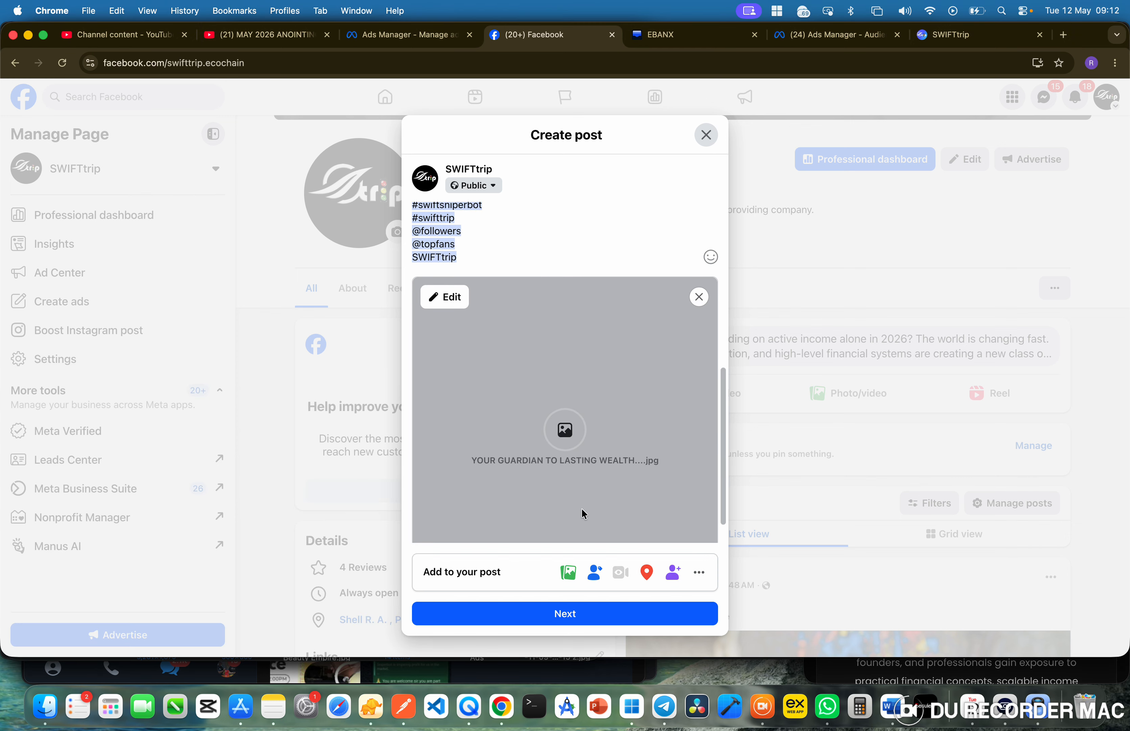
{"action": "scroll", "coordinate": [584, 513], "scroll_direction": "down", "scroll_amount": 2}
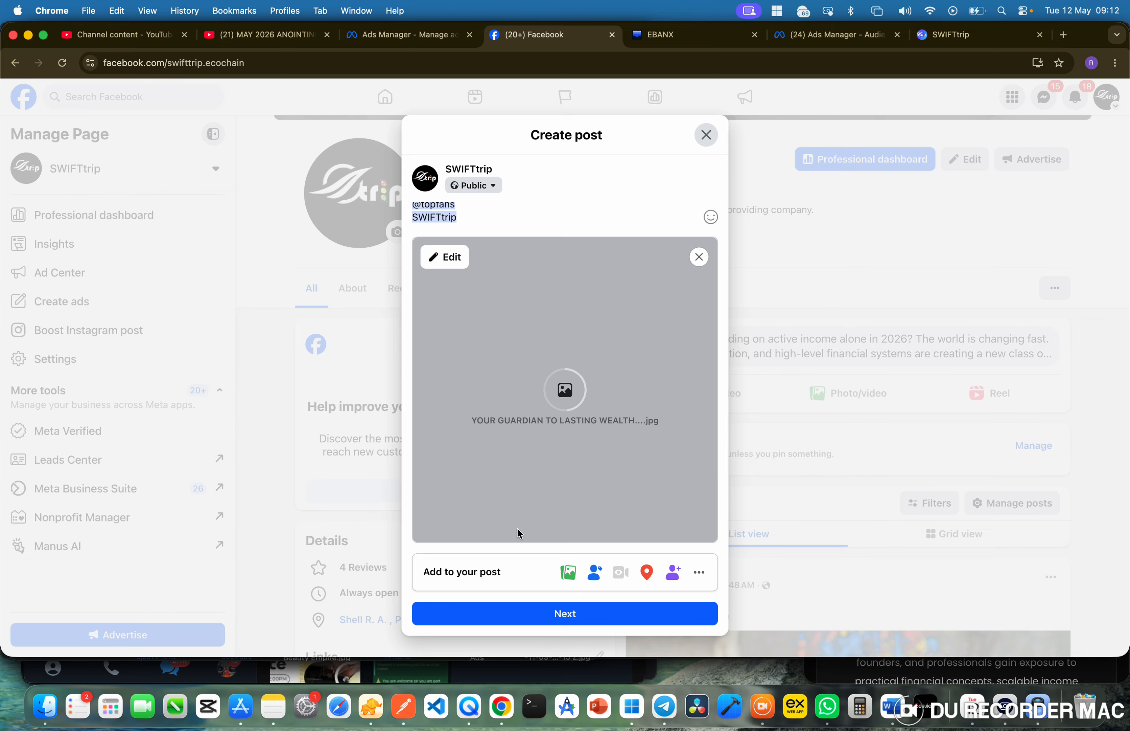
Review the draft post's text, hashtags and attached image
{"action": "scroll", "coordinate": [564, 509], "scroll_direction": "up", "scroll_amount": 7}
{"action": "scroll", "coordinate": [563, 509], "scroll_direction": "down", "scroll_amount": 8}
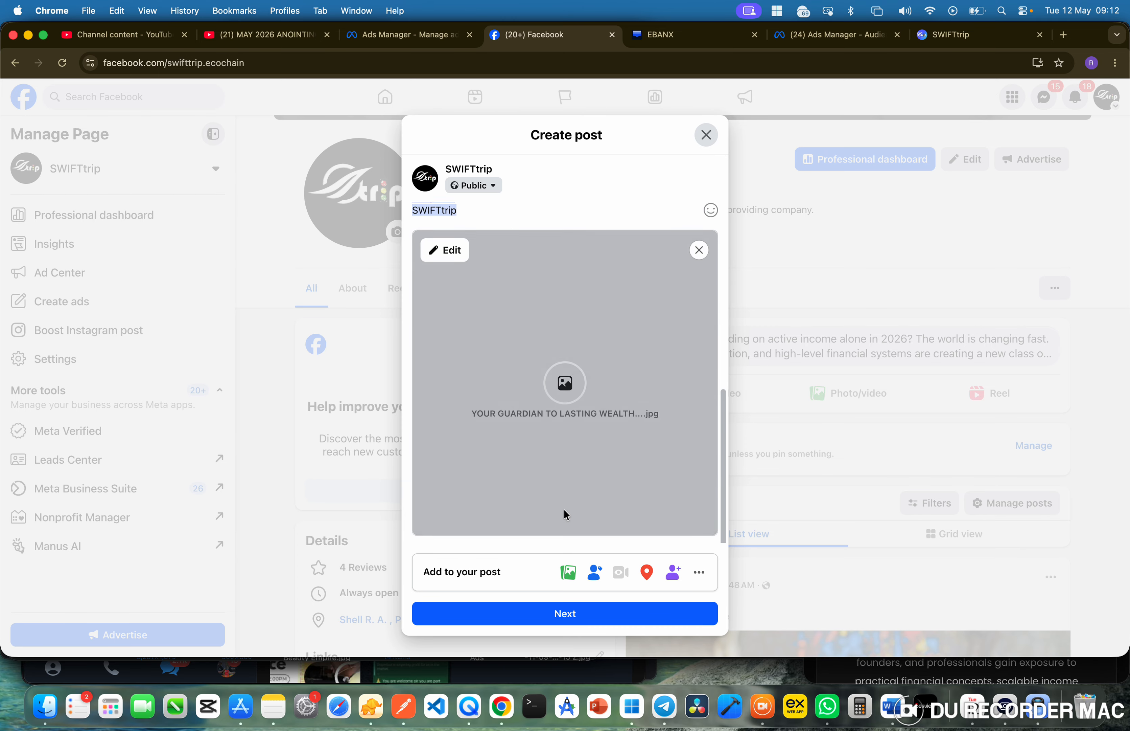
{"action": "scroll", "coordinate": [564, 509], "scroll_direction": "up", "scroll_amount": 10}
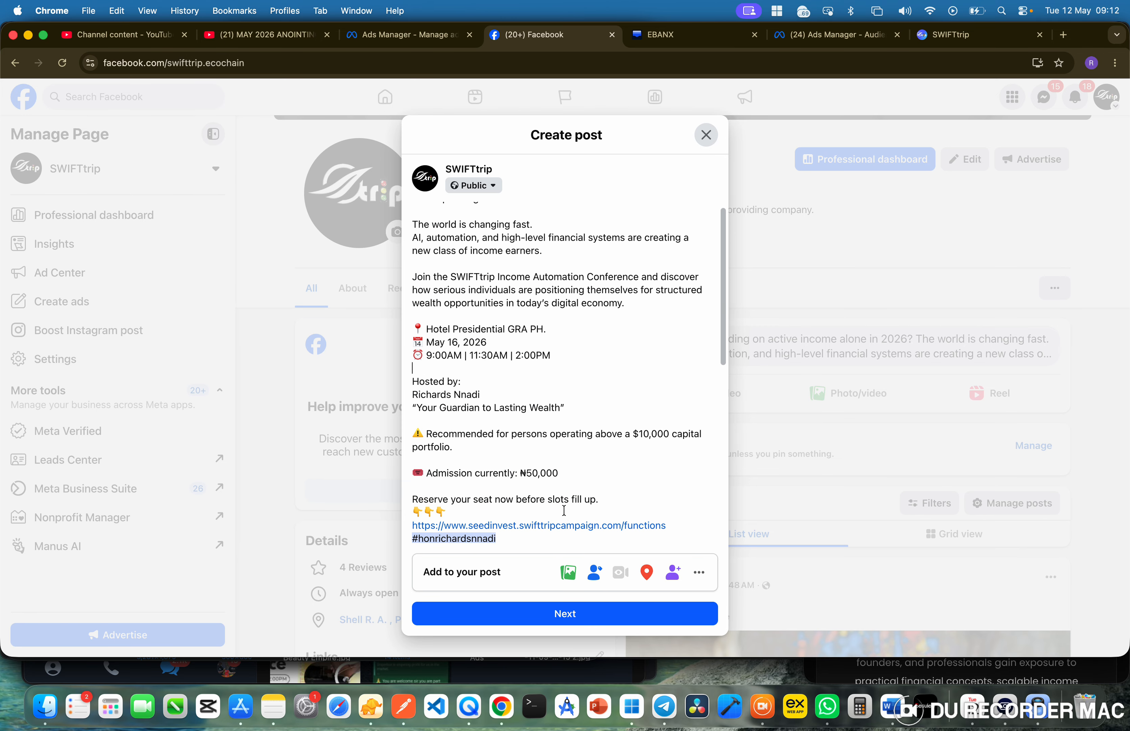
{"action": "scroll", "coordinate": [564, 510], "scroll_direction": "up", "scroll_amount": 2}
{"action": "scroll", "coordinate": [564, 509], "scroll_direction": "down", "scroll_amount": 10}
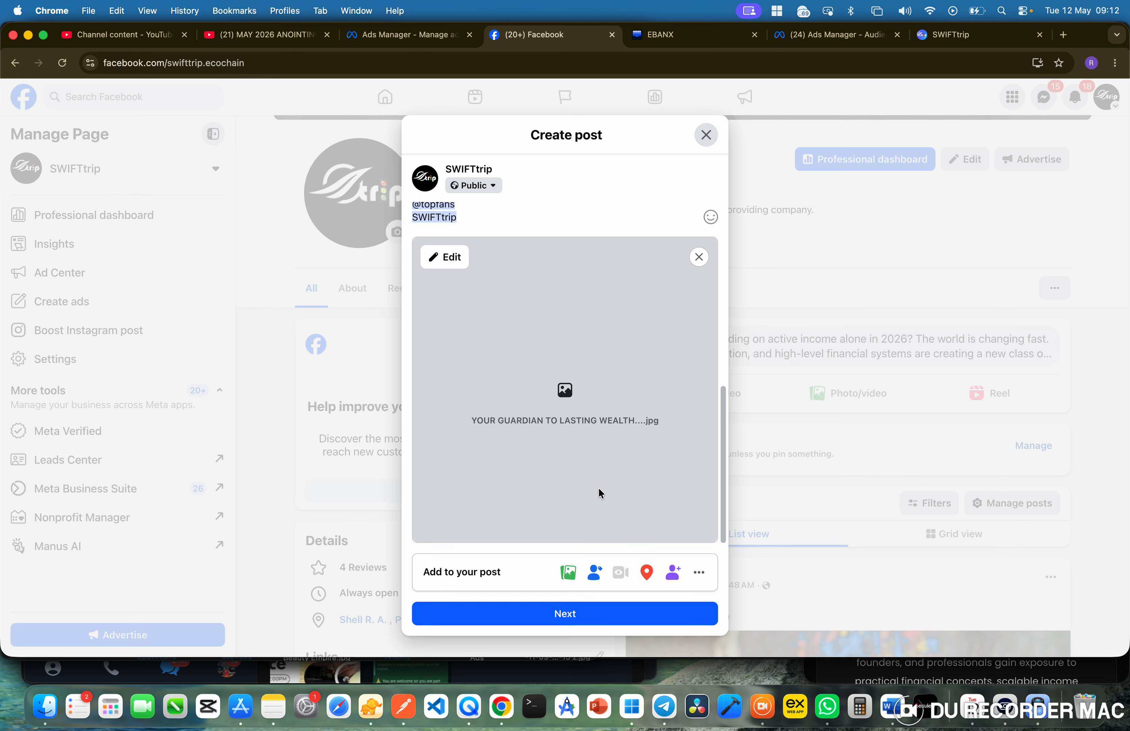
{"action": "scroll", "coordinate": [599, 487], "scroll_direction": "up", "scroll_amount": 10}
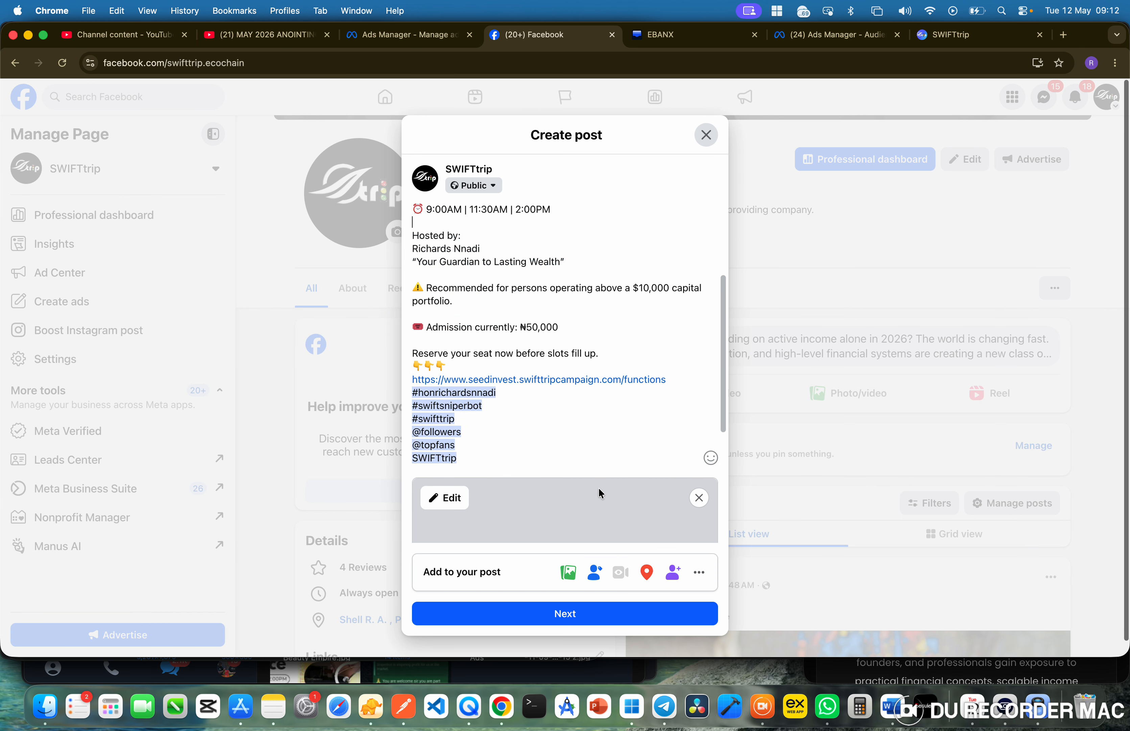
{"action": "scroll", "coordinate": [599, 488], "scroll_direction": "down", "scroll_amount": 10}
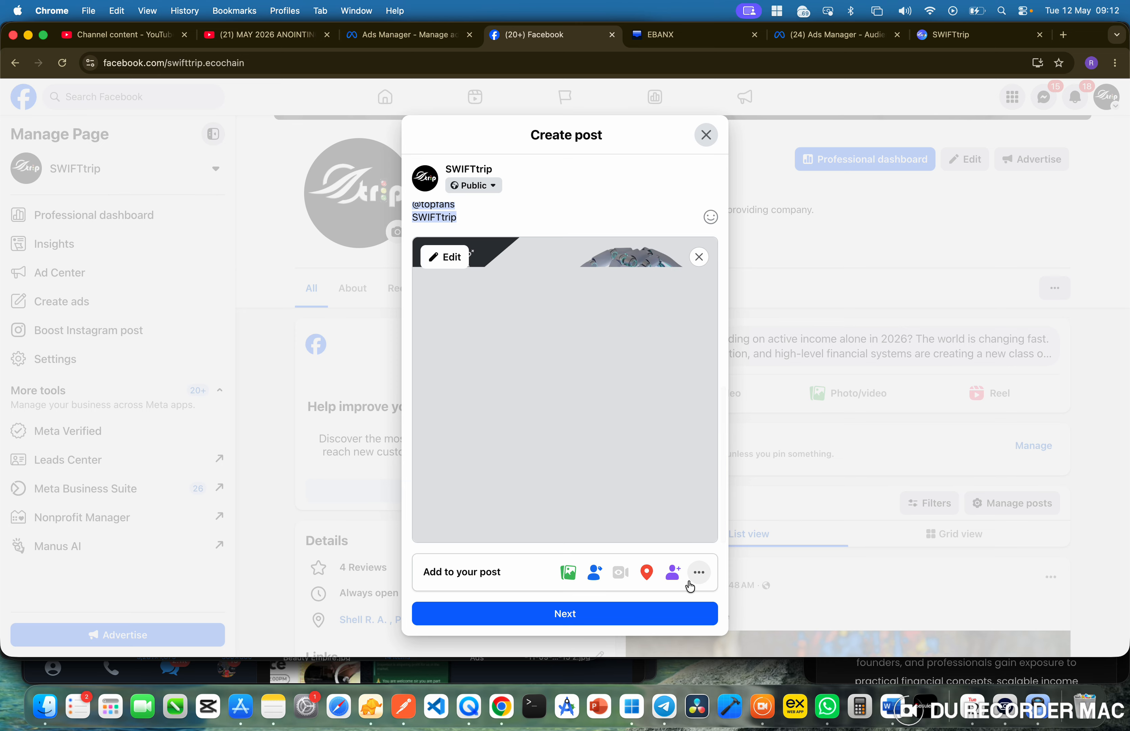
Add the Get WhatsApp messages option to the post
{"action": "left_click", "coordinate": [701, 575]}
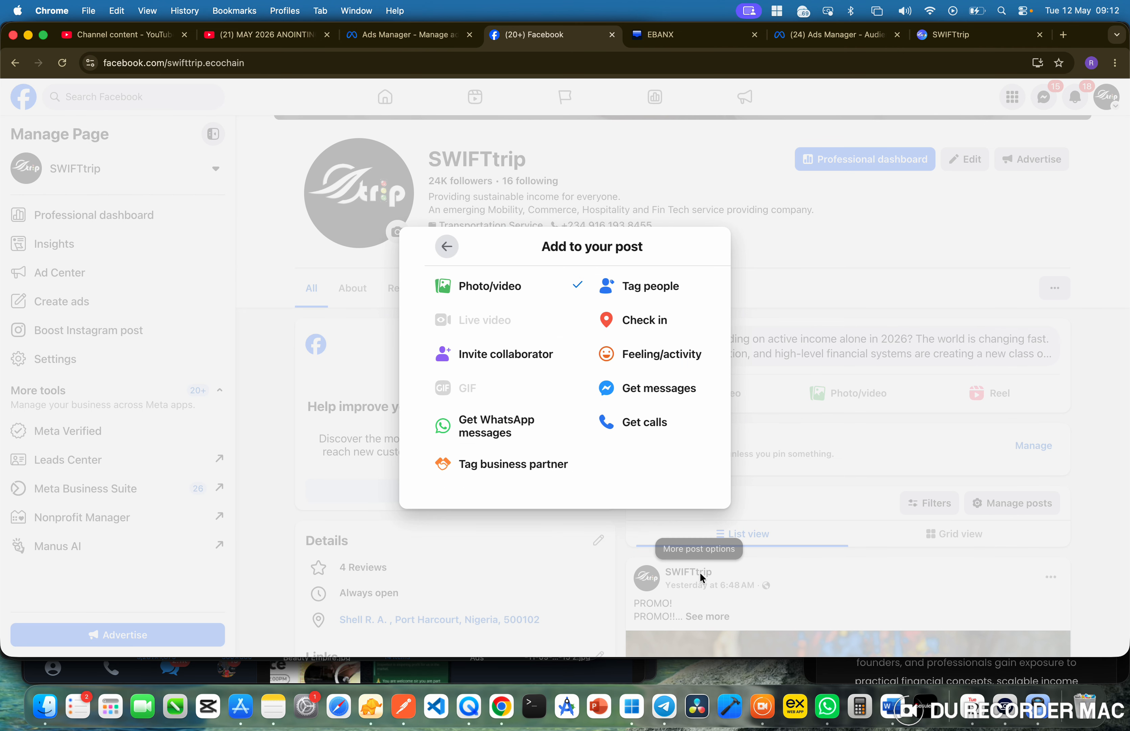
{"action": "left_click", "coordinate": [480, 449]}
{"action": "scroll", "coordinate": [585, 484], "scroll_direction": "down", "scroll_amount": 2}
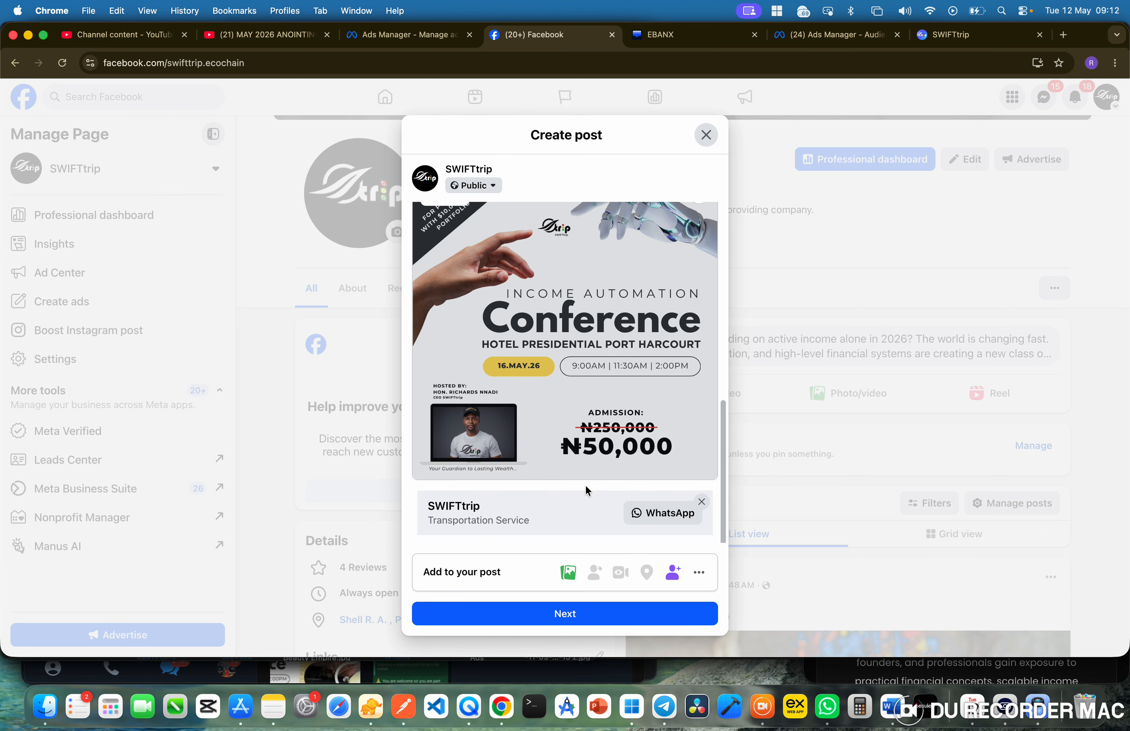
Check the flyer and WhatsApp button in the draft, and publish the post with the boost option enabled
{"action": "scroll", "coordinate": [585, 484], "scroll_direction": "up", "scroll_amount": 1}
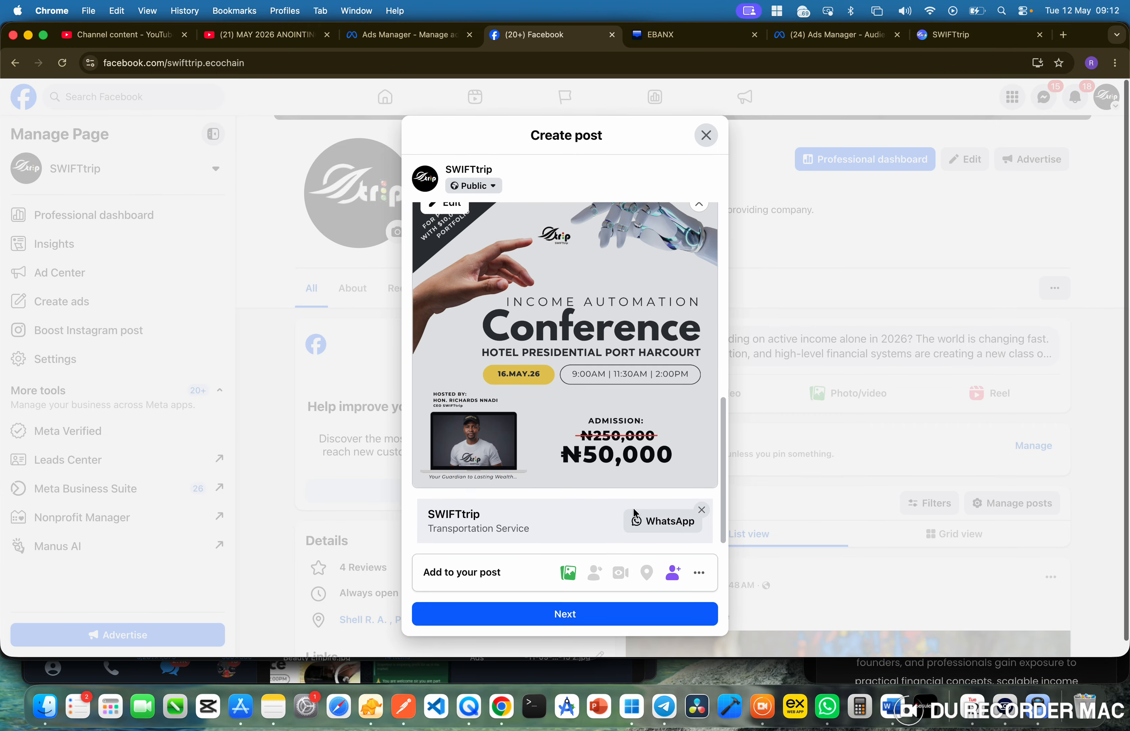
{"action": "scroll", "coordinate": [645, 416], "scroll_direction": "up", "scroll_amount": 3}
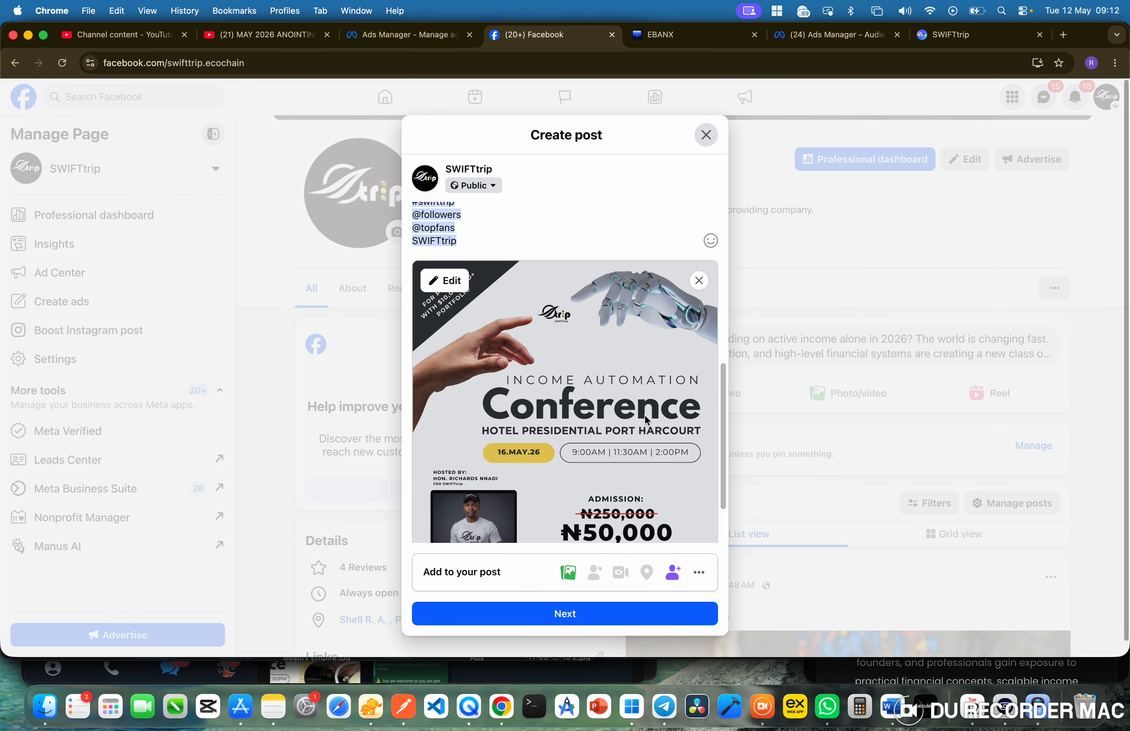
{"action": "scroll", "coordinate": [645, 415], "scroll_direction": "down", "scroll_amount": 3}
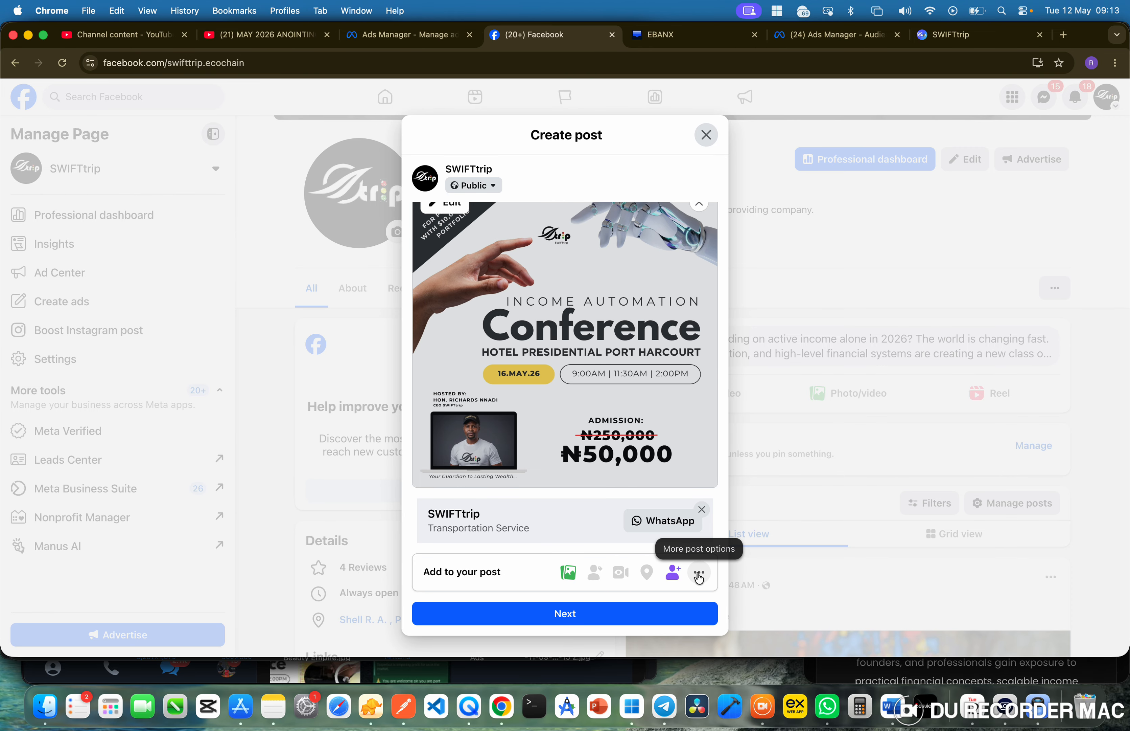
{"action": "left_click", "coordinate": [589, 617]}
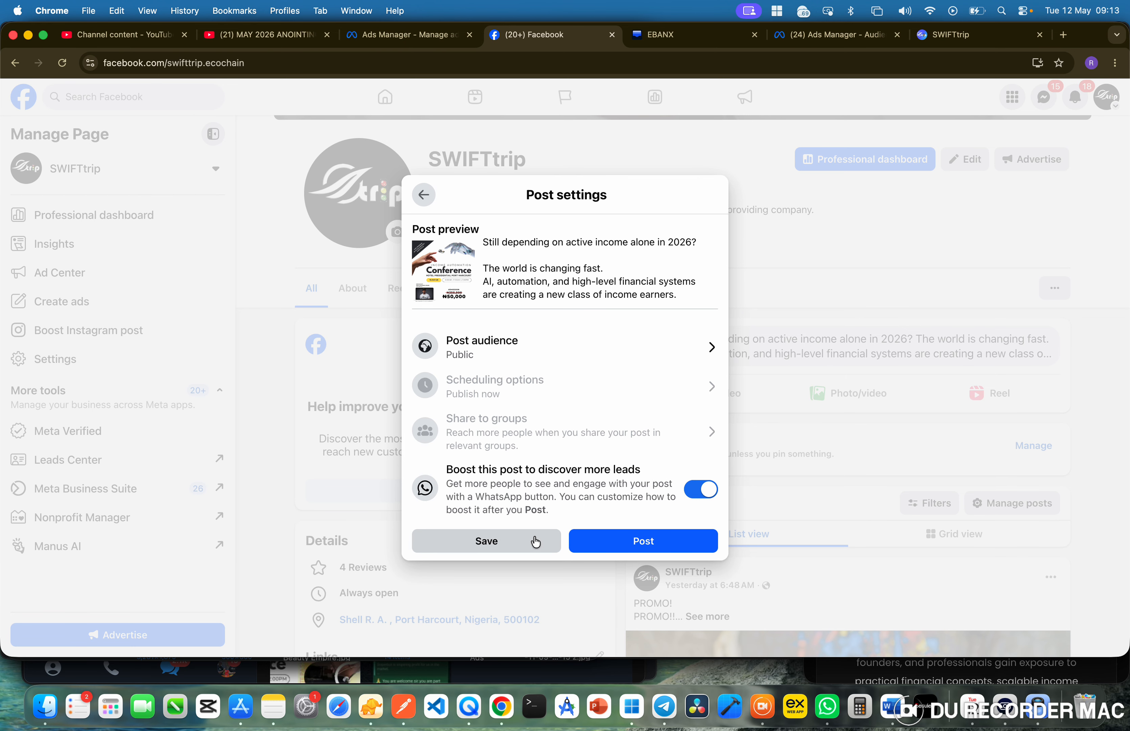
{"action": "left_click", "coordinate": [620, 542]}
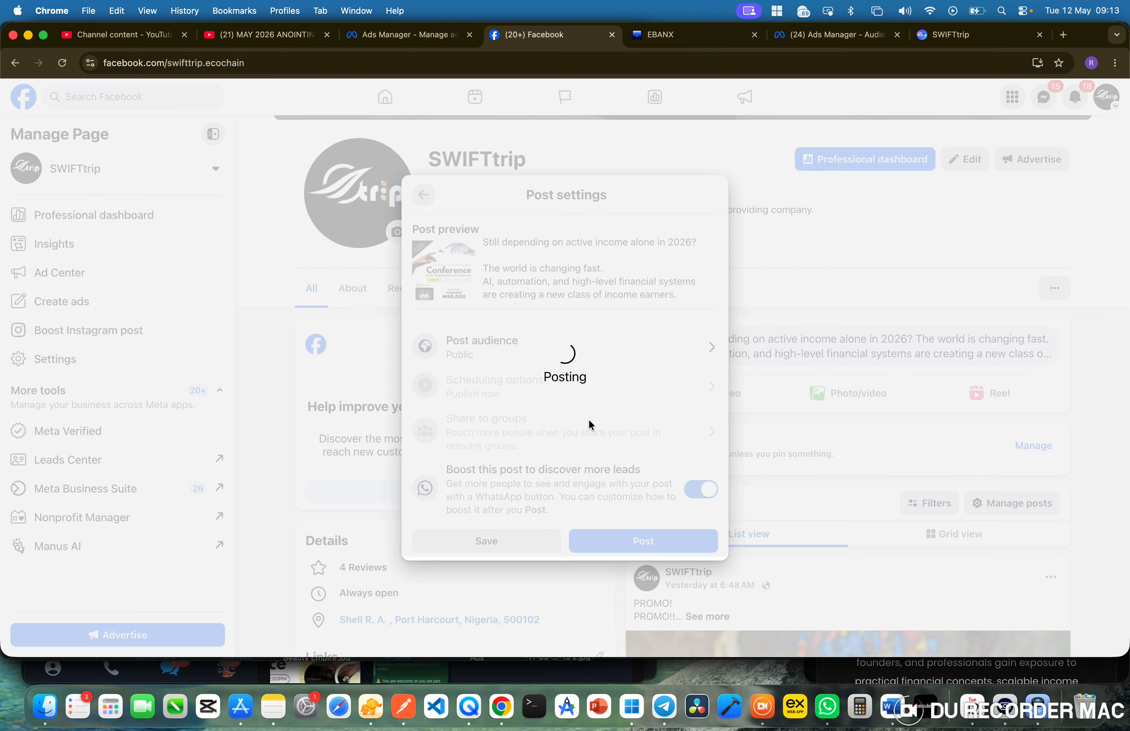
Switch the Wi-Fi connection to the known network ZTE_5G_E924jg
{"action": "left_click", "coordinate": [926, 14]}
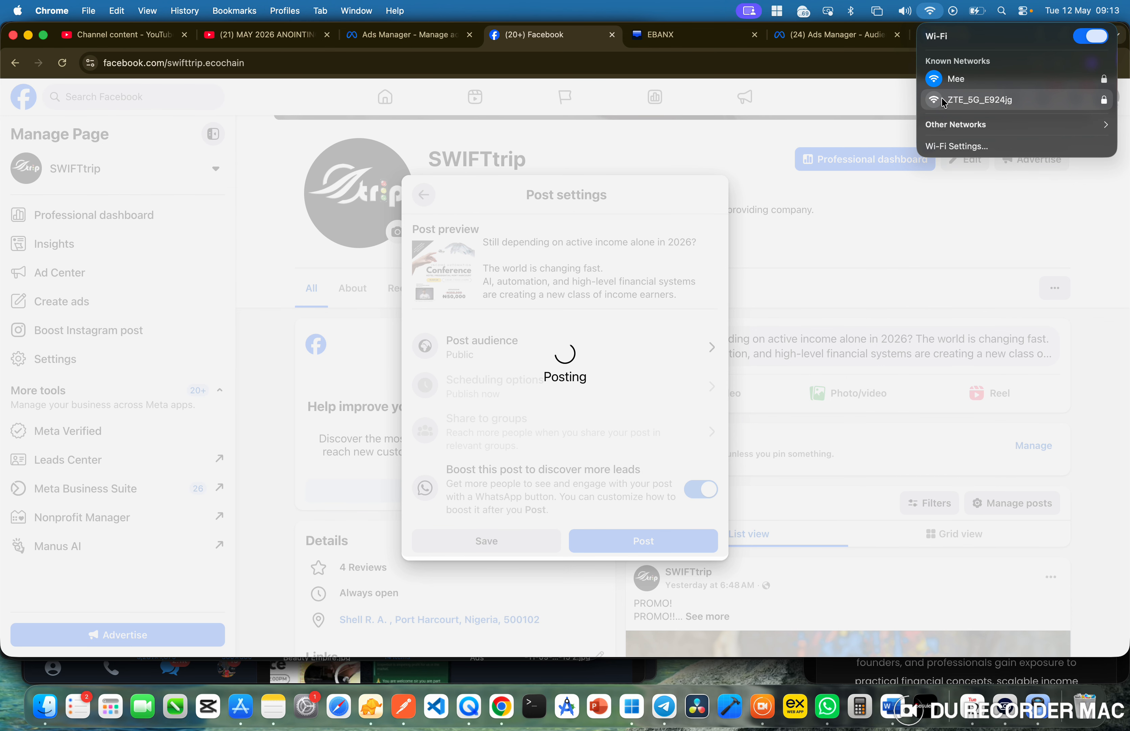
{"action": "left_click", "coordinate": [960, 102]}
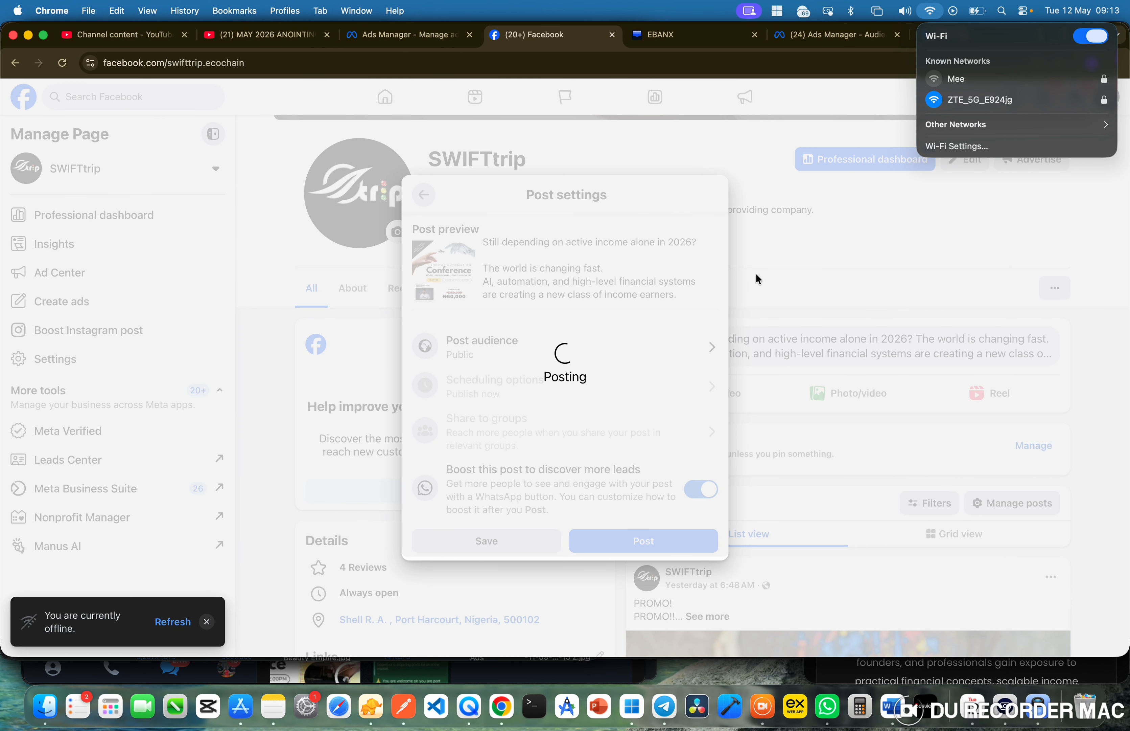
{"action": "left_click", "coordinate": [673, 291]}
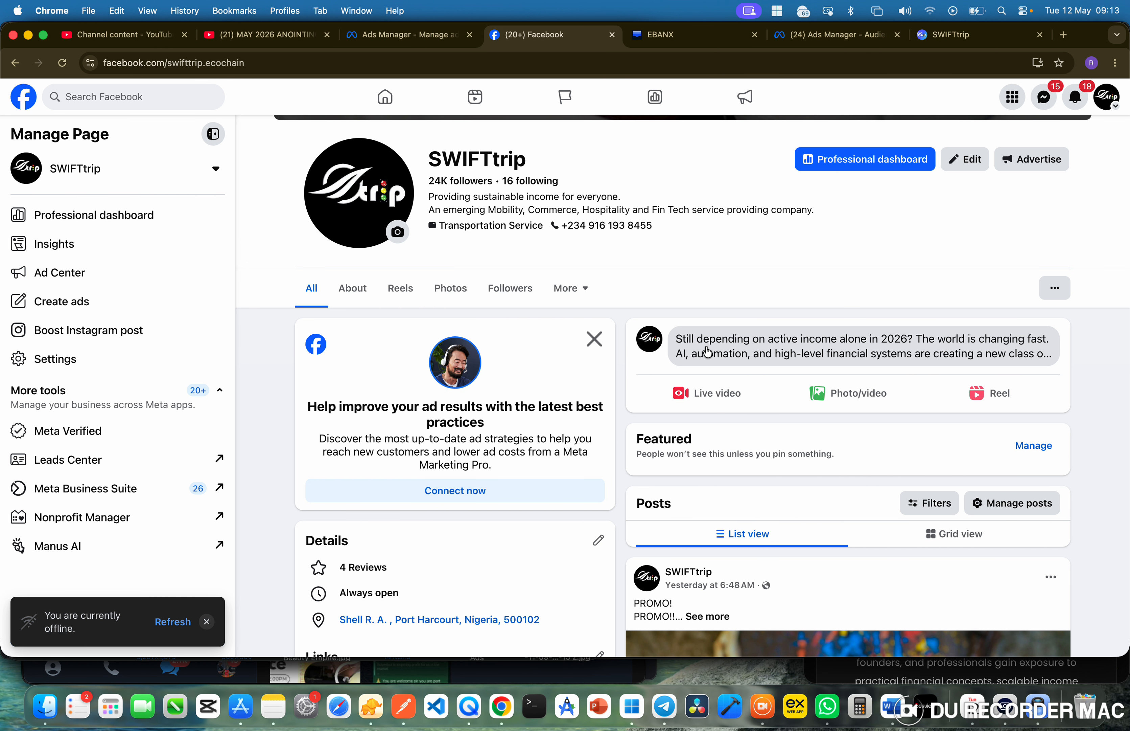
Reopen the saved post draft and attach "YOUR GUARDIAN TO LASTING WEALTH....jpg" from Downloads again
{"action": "left_click", "coordinate": [707, 352]}
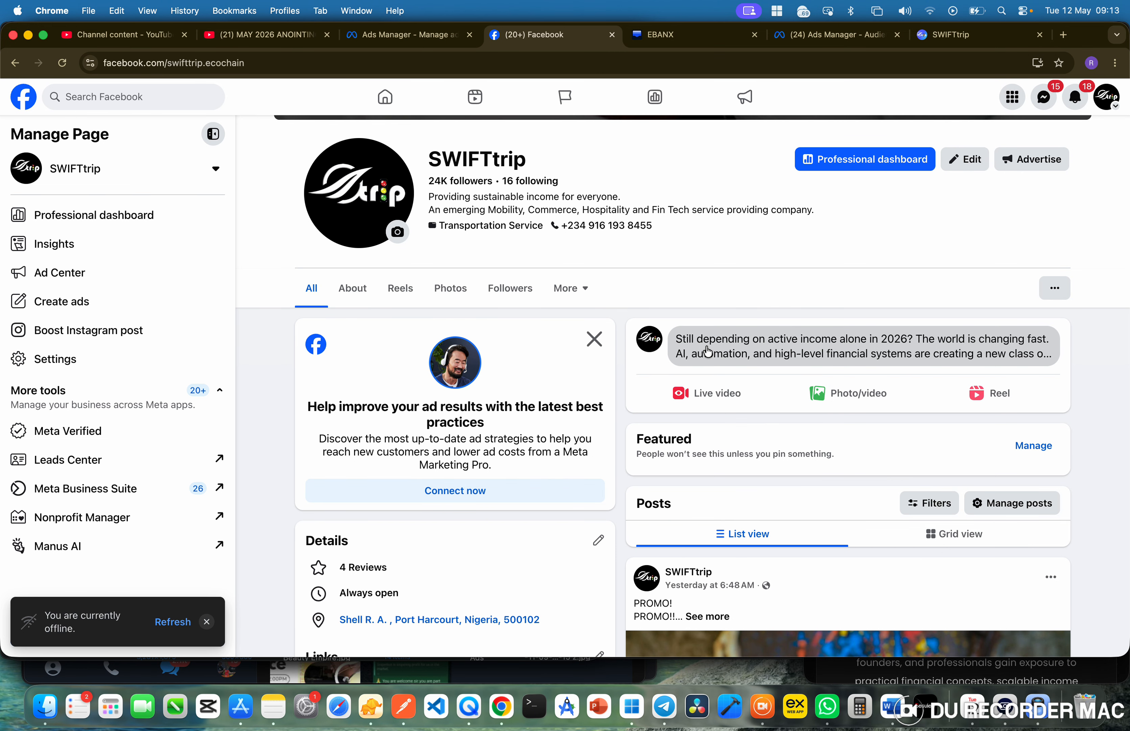
{"action": "scroll", "coordinate": [610, 465], "scroll_direction": "down", "scroll_amount": 5}
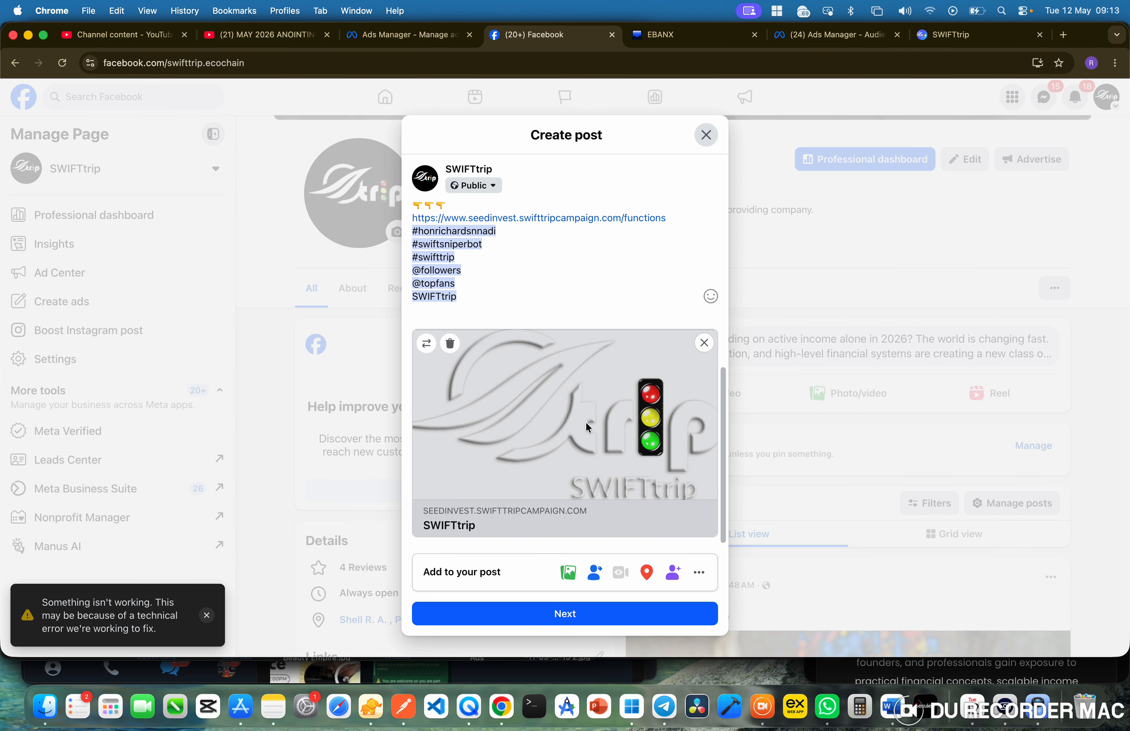
{"action": "left_click", "coordinate": [46, 707]}
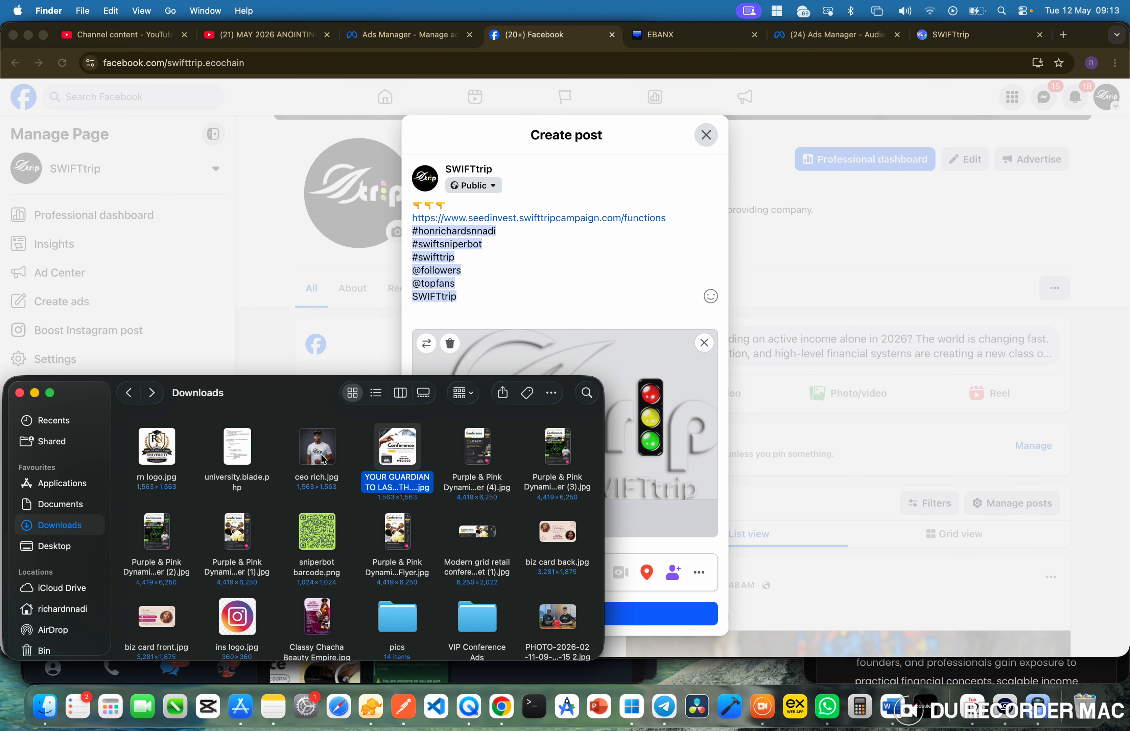
{"action": "left_click_drag", "start_coordinate": [383, 461], "coordinate": [521, 330]}
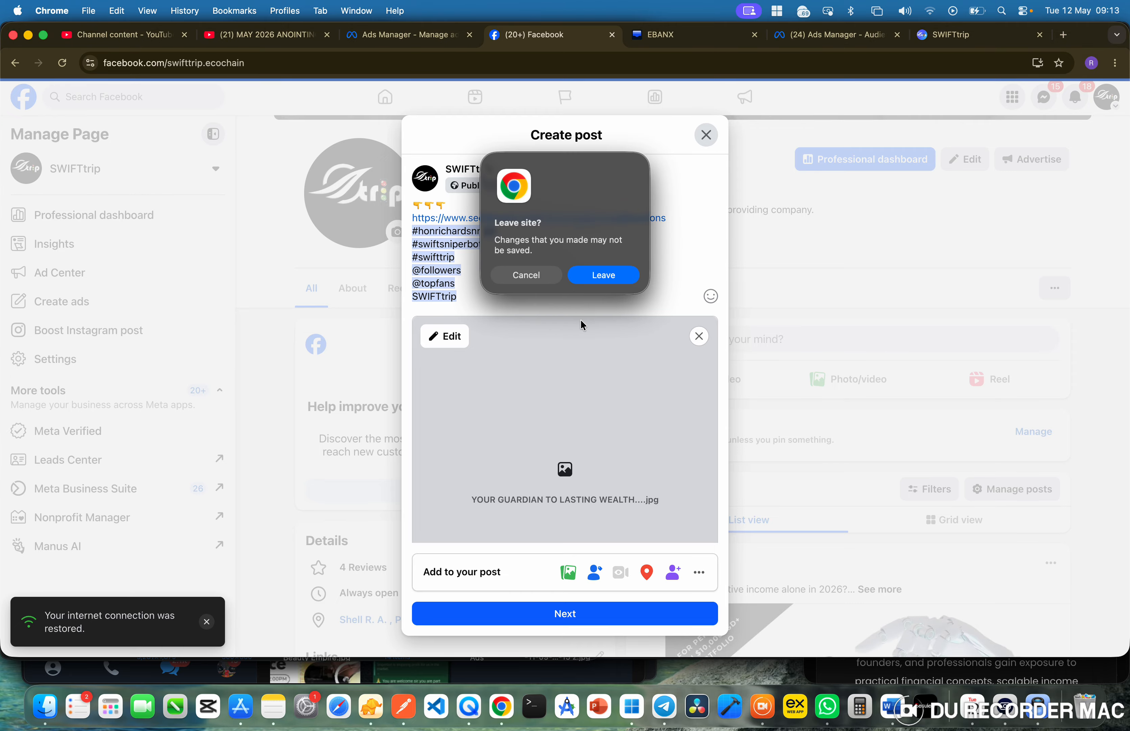
Stay on the page and close the post composer to view the newly published conference post
{"action": "left_click", "coordinate": [525, 274]}
{"action": "left_click", "coordinate": [708, 135]}
{"action": "scroll", "coordinate": [747, 386], "scroll_direction": "down", "scroll_amount": 10}
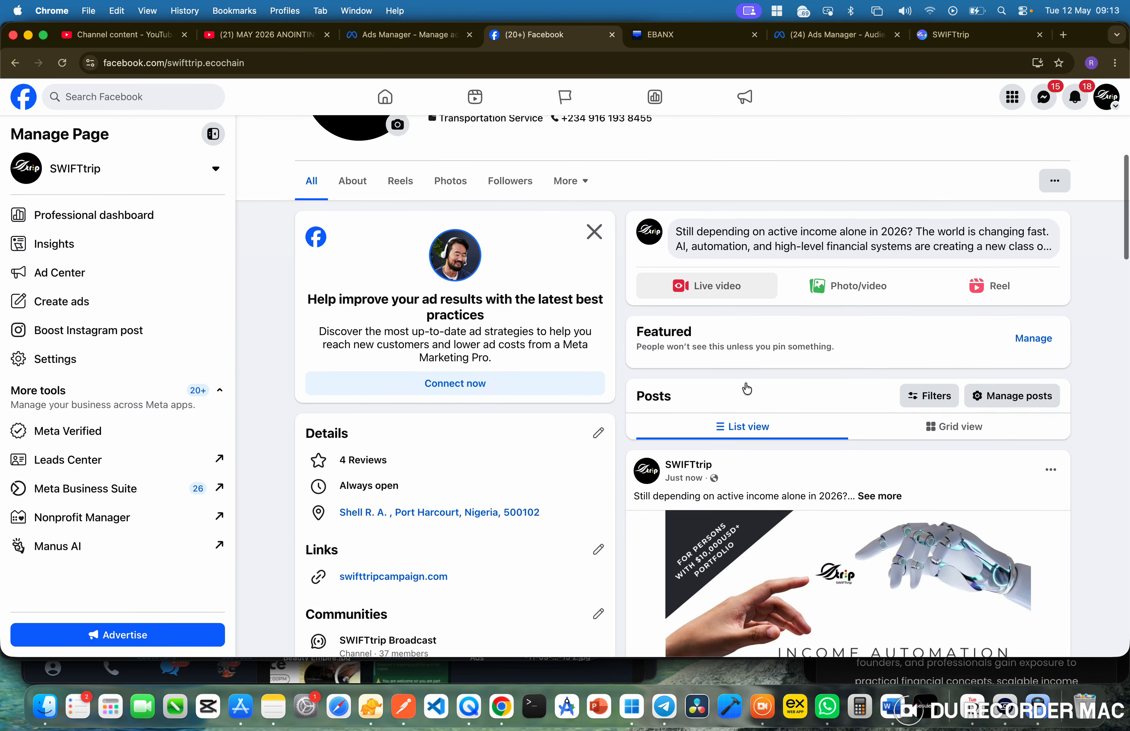
{"action": "scroll", "coordinate": [746, 387], "scroll_direction": "up", "scroll_amount": 5}
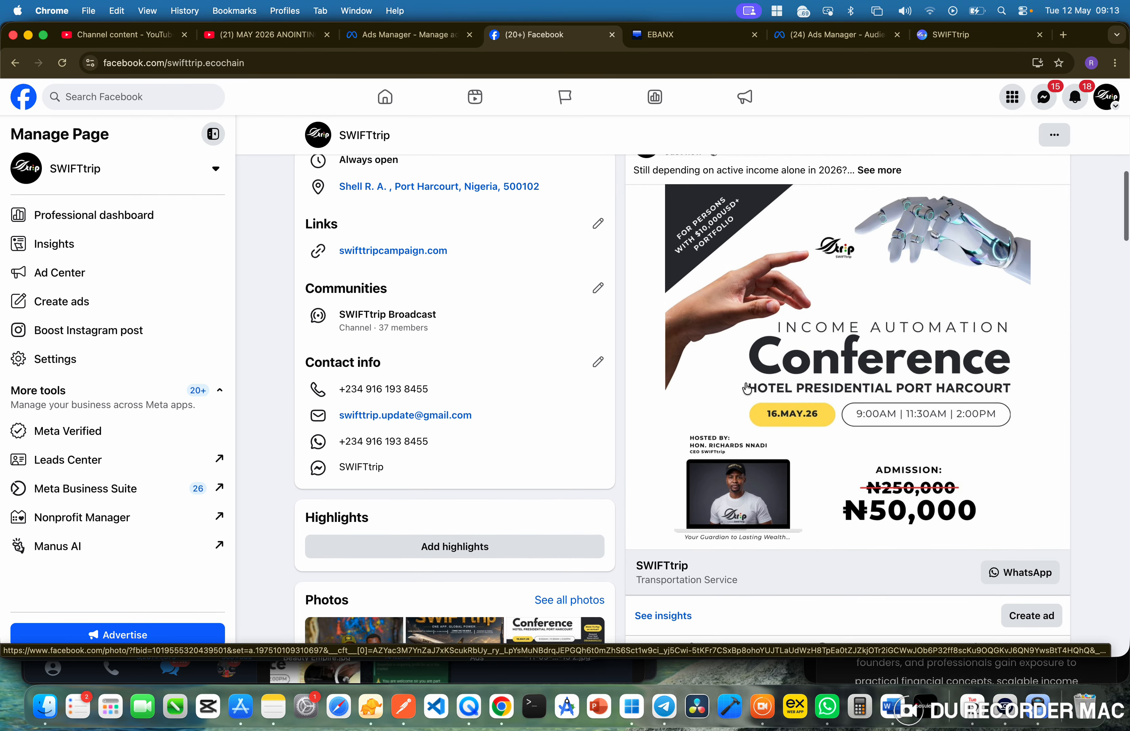
{"action": "scroll", "coordinate": [747, 390], "scroll_direction": "down", "scroll_amount": 7}
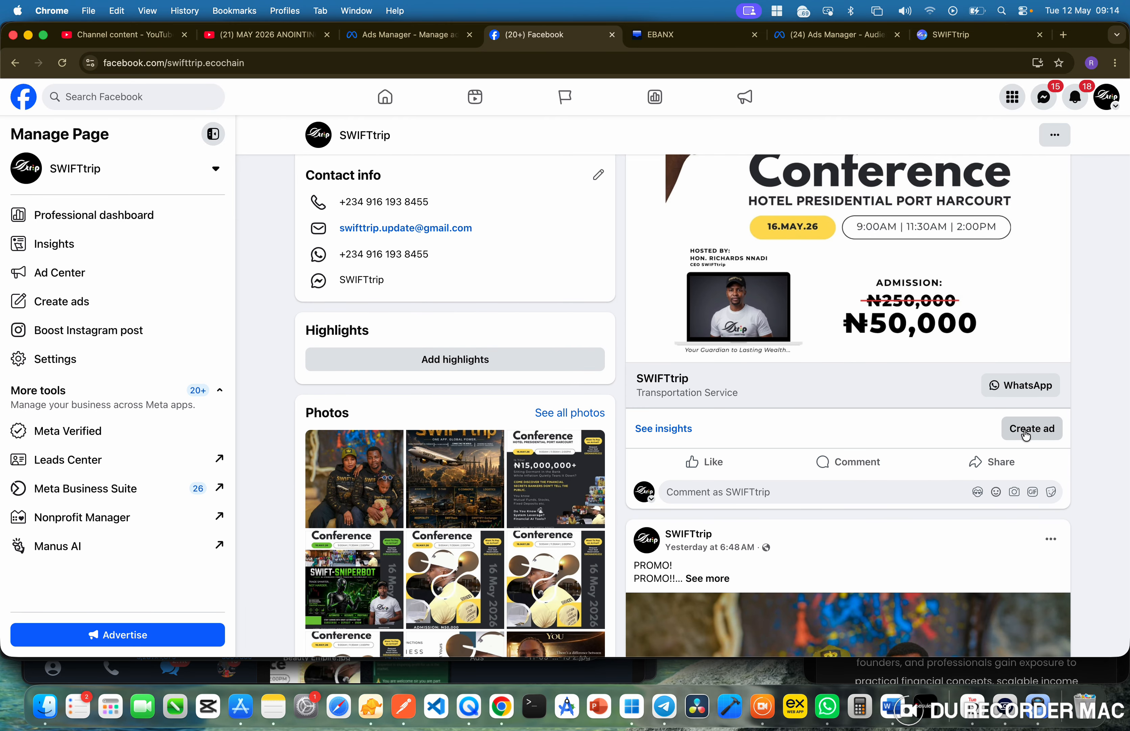
Try to create an ad from the newly published conference post, and dismiss the notice
{"action": "left_click", "coordinate": [1029, 429]}
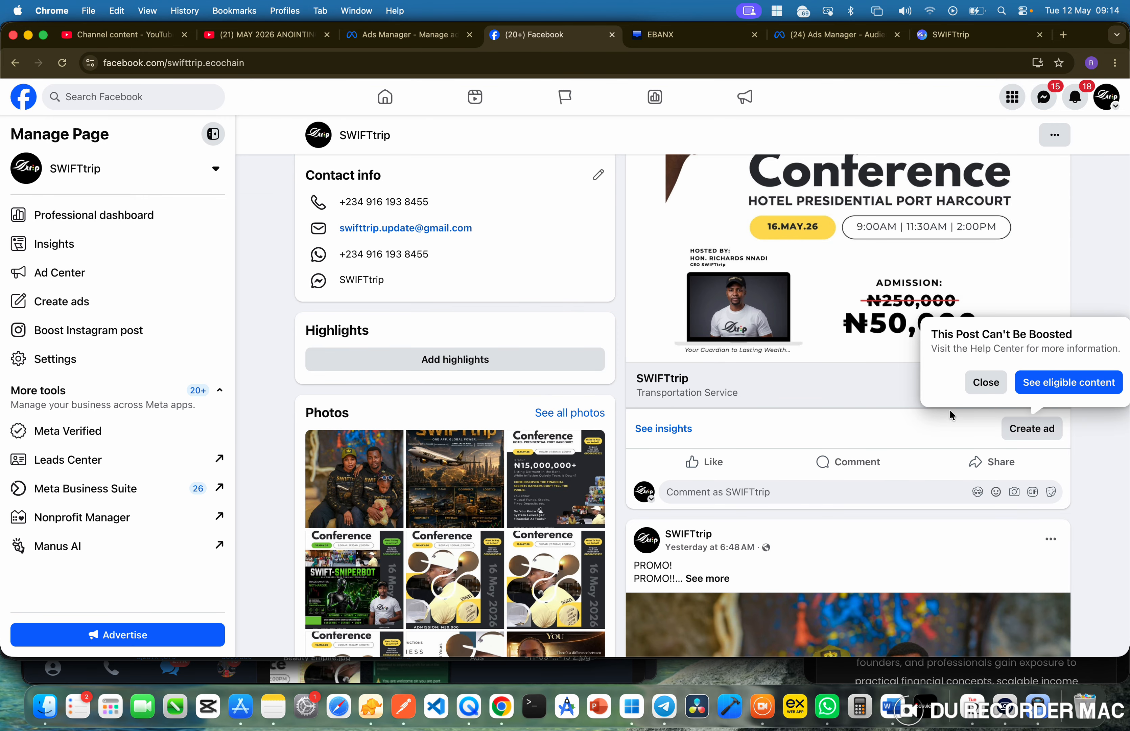
{"action": "left_click", "coordinate": [896, 407]}
{"action": "scroll", "coordinate": [961, 451], "scroll_direction": "up", "scroll_amount": 10}
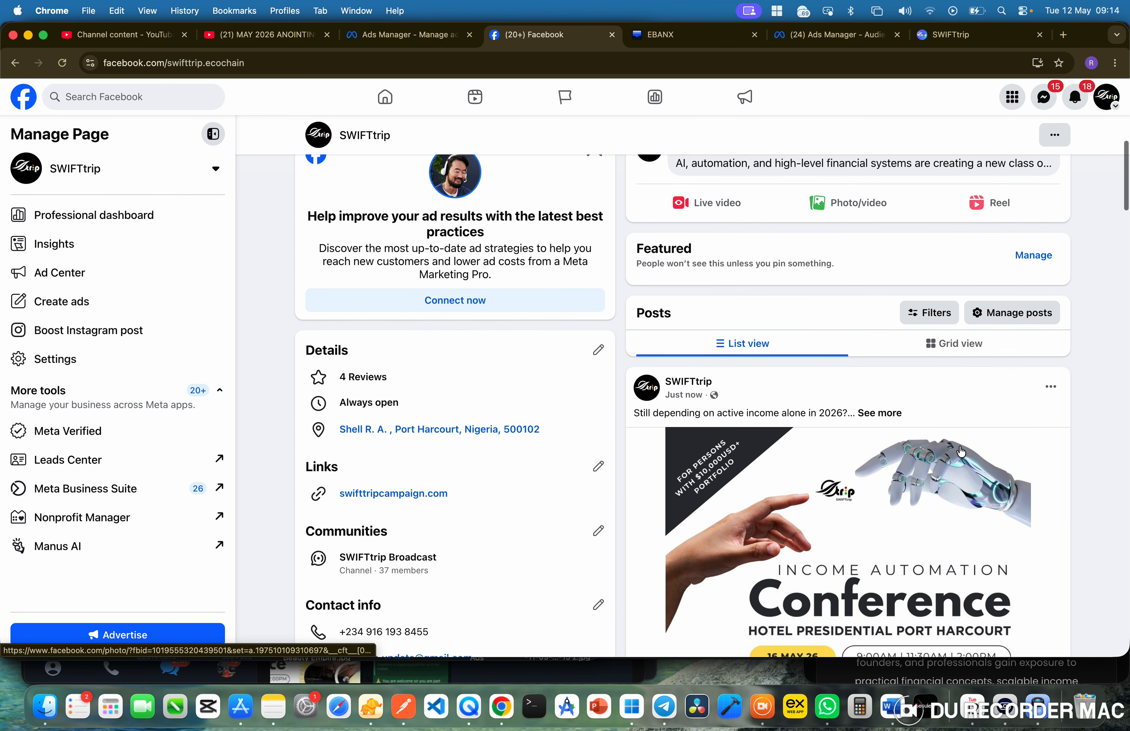
{"action": "scroll", "coordinate": [961, 451], "scroll_direction": "down", "scroll_amount": 5}
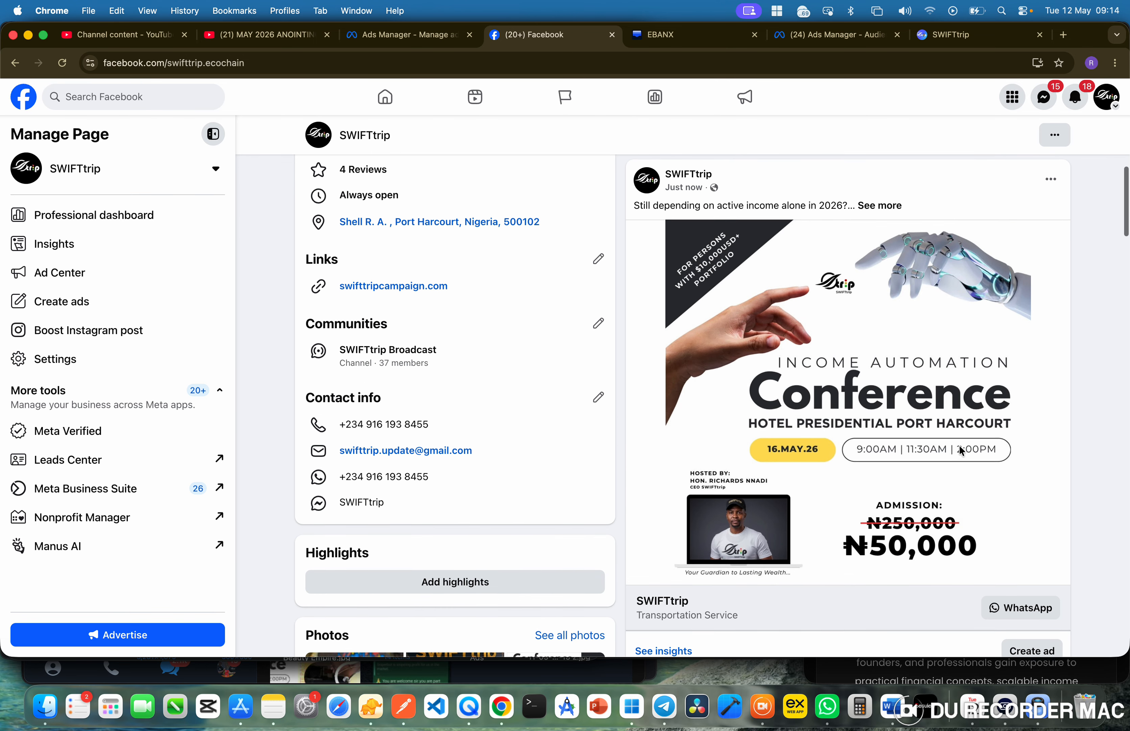
{"action": "scroll", "coordinate": [961, 451], "scroll_direction": "up", "scroll_amount": 10}
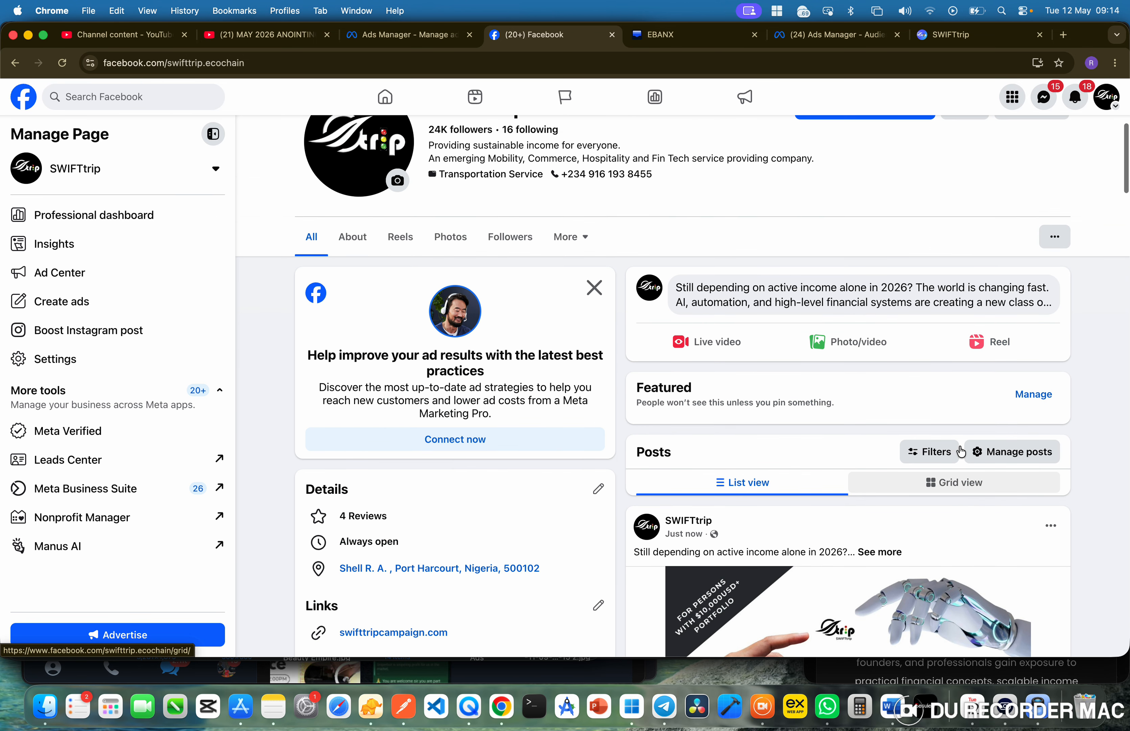
Reopen the conference post draft and add the Get WhatsApp messages option to it
{"action": "left_click", "coordinate": [768, 430]}
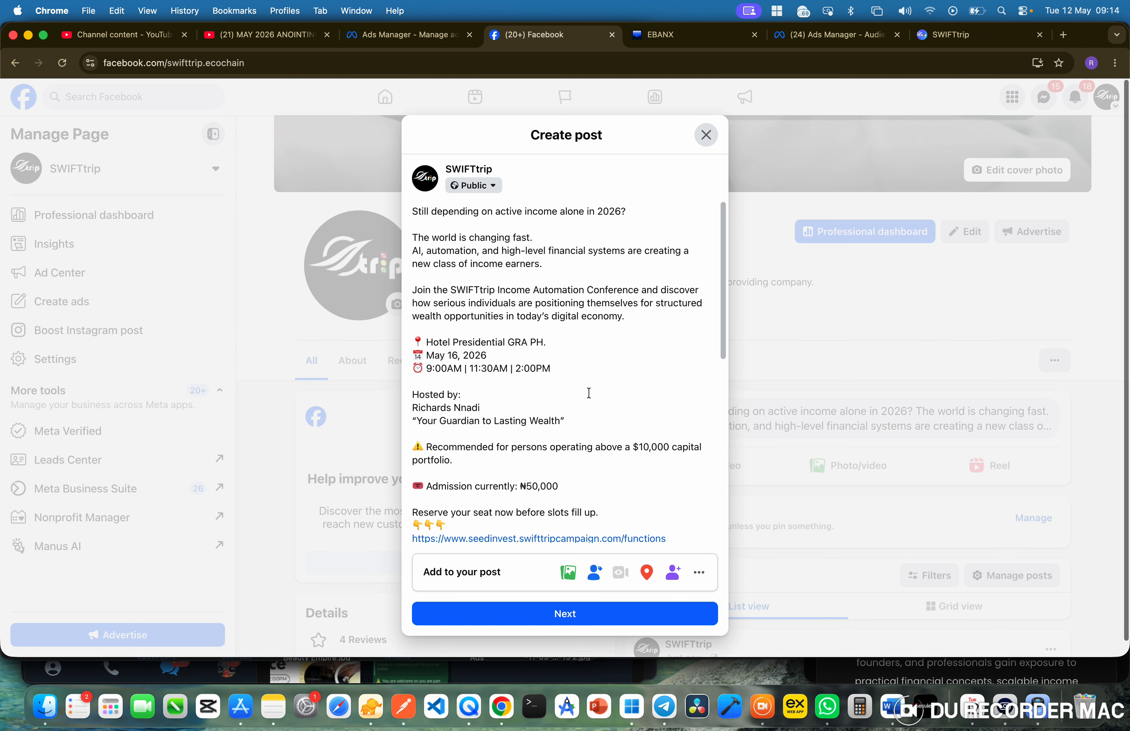
{"action": "scroll", "coordinate": [570, 437], "scroll_direction": "down", "scroll_amount": 4}
{"action": "scroll", "coordinate": [569, 436], "scroll_direction": "down", "scroll_amount": 5}
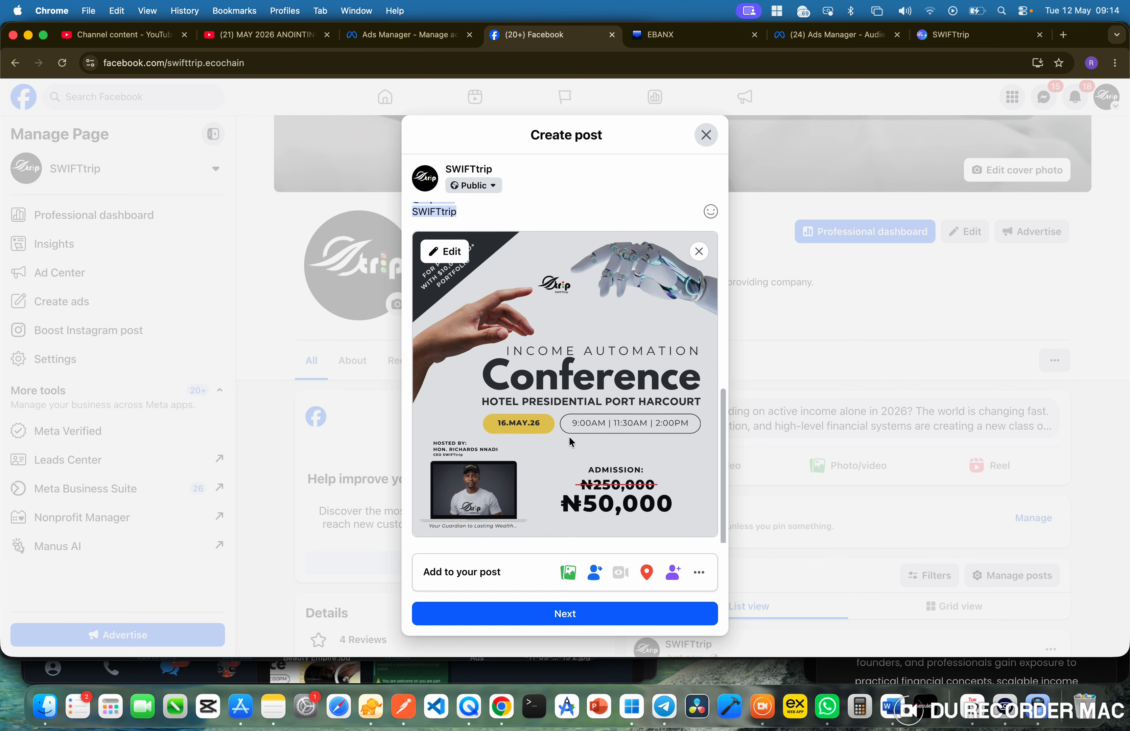
{"action": "left_click", "coordinate": [699, 572]}
{"action": "left_click", "coordinate": [549, 438]}
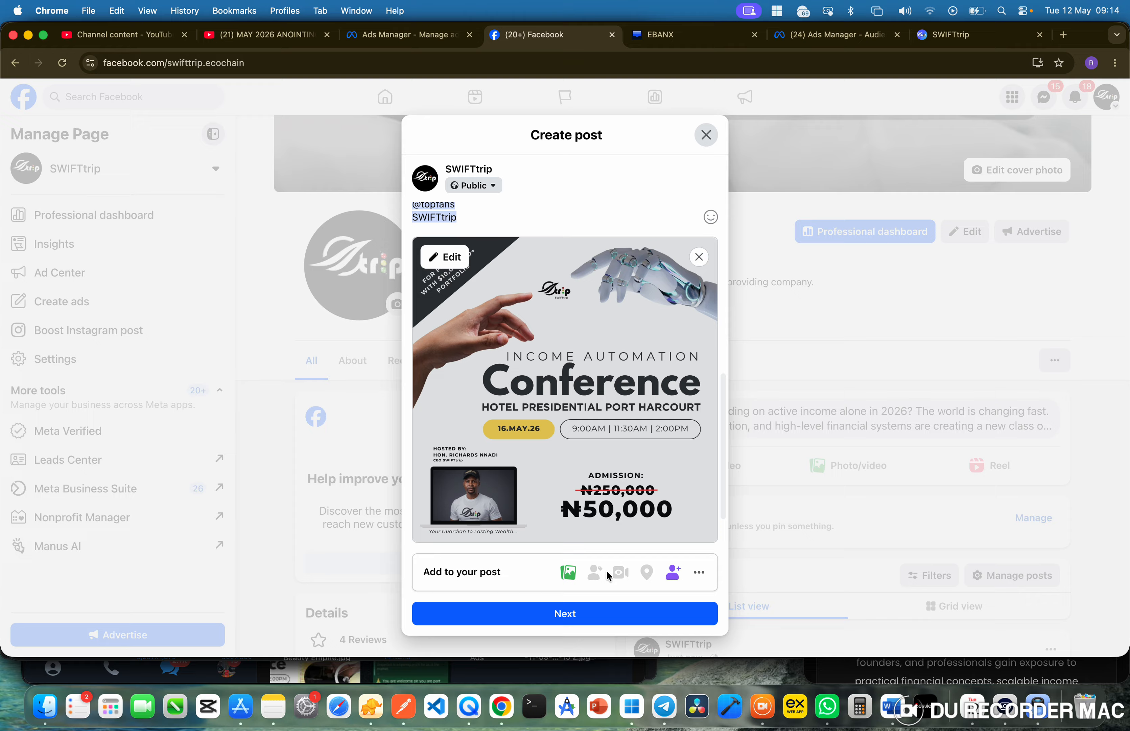
Publish the draft publicly with "Boost this post to discover more leads" enabled
{"action": "scroll", "coordinate": [615, 427], "scroll_direction": "down", "scroll_amount": 3}
{"action": "left_click", "coordinate": [564, 612]}
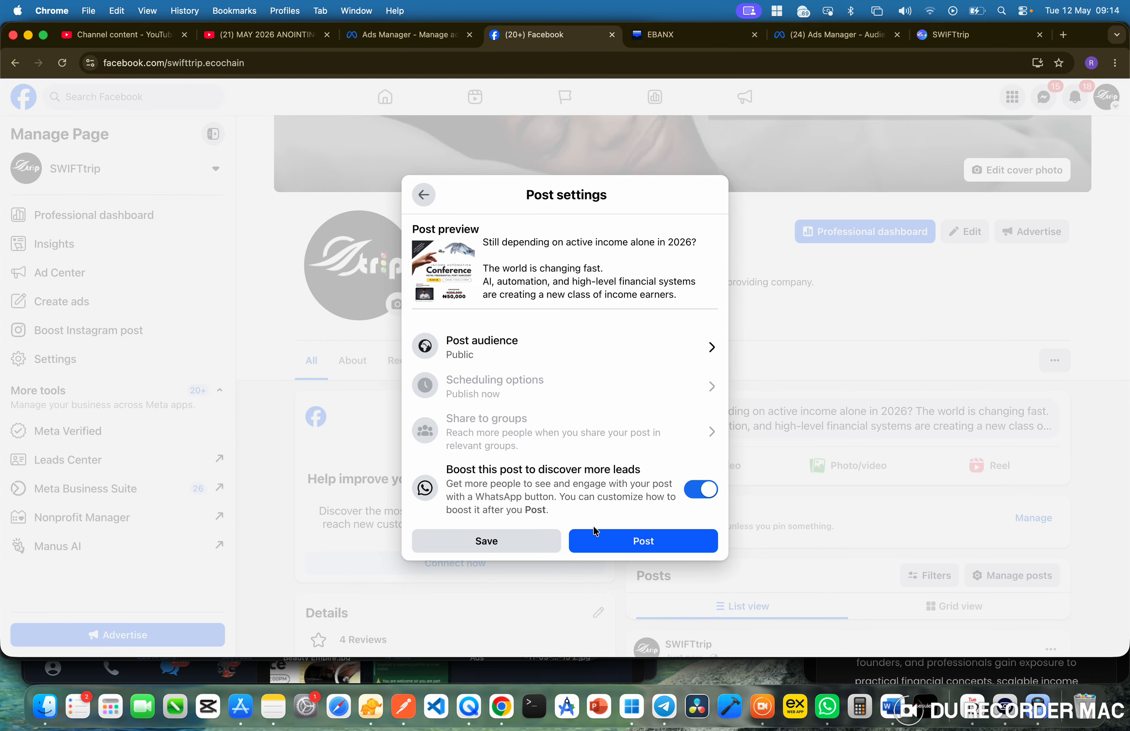
{"action": "left_click", "coordinate": [599, 536]}
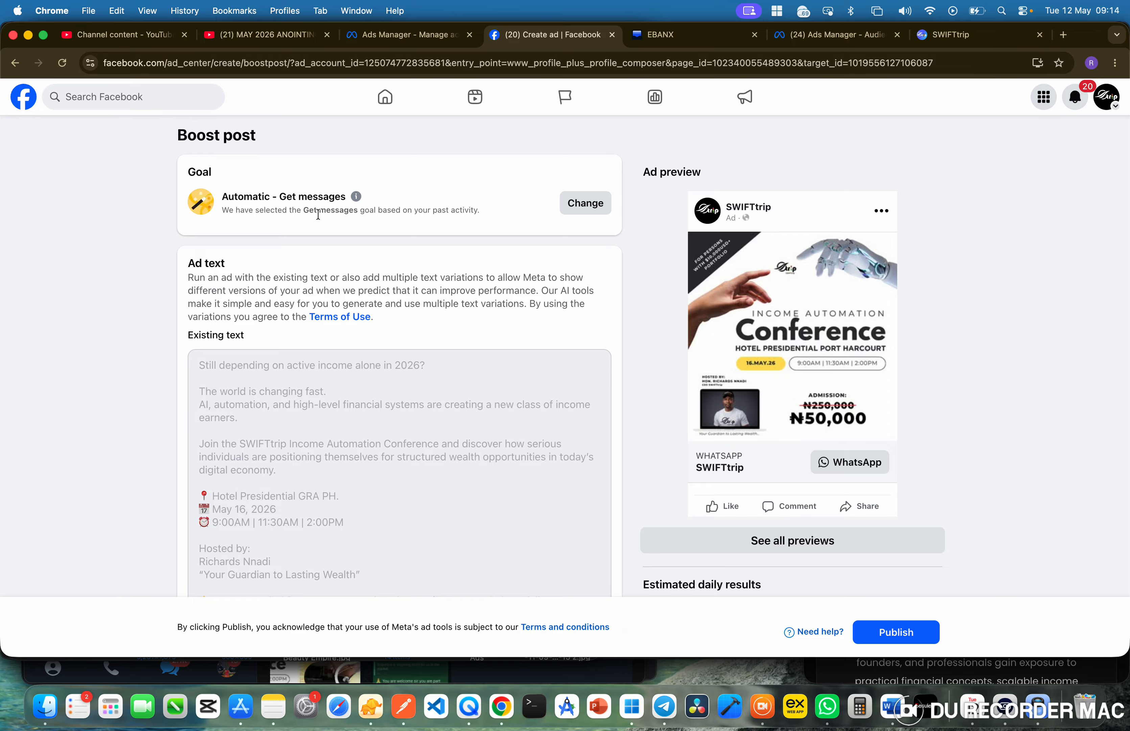
Open the boost goal options and save Automatic - Get messages as the goal
{"action": "scroll", "coordinate": [361, 353], "scroll_direction": "down", "scroll_amount": 5}
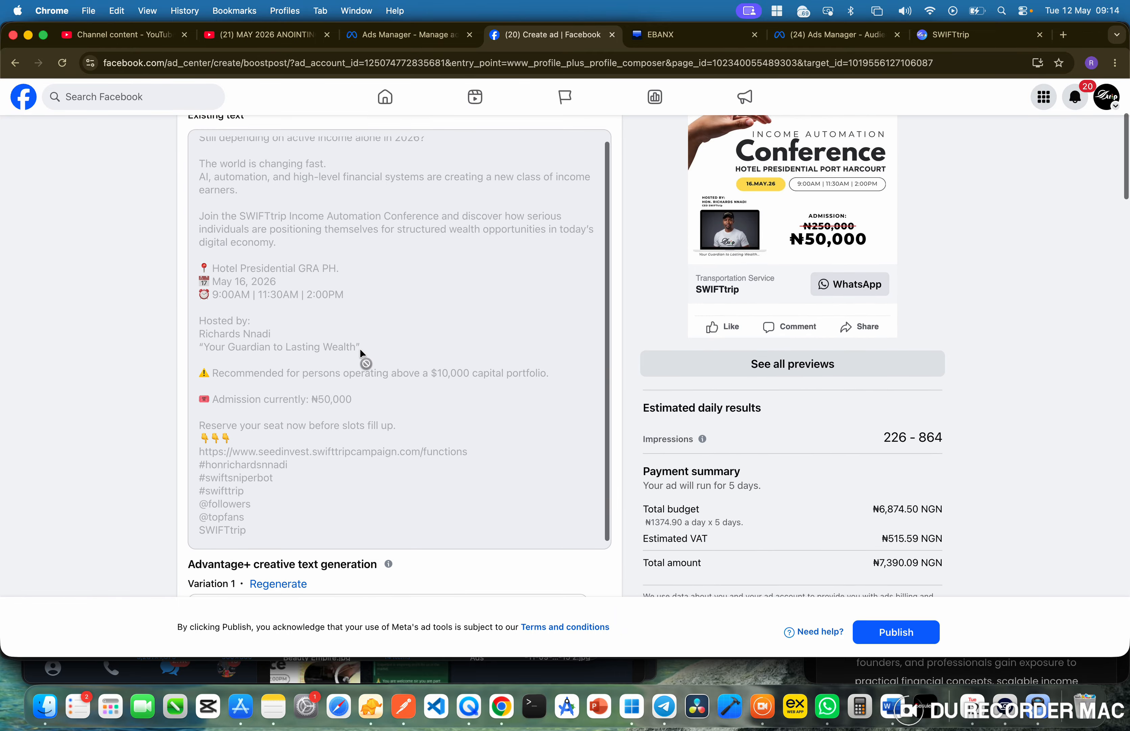
{"action": "scroll", "coordinate": [360, 348], "scroll_direction": "up", "scroll_amount": 5}
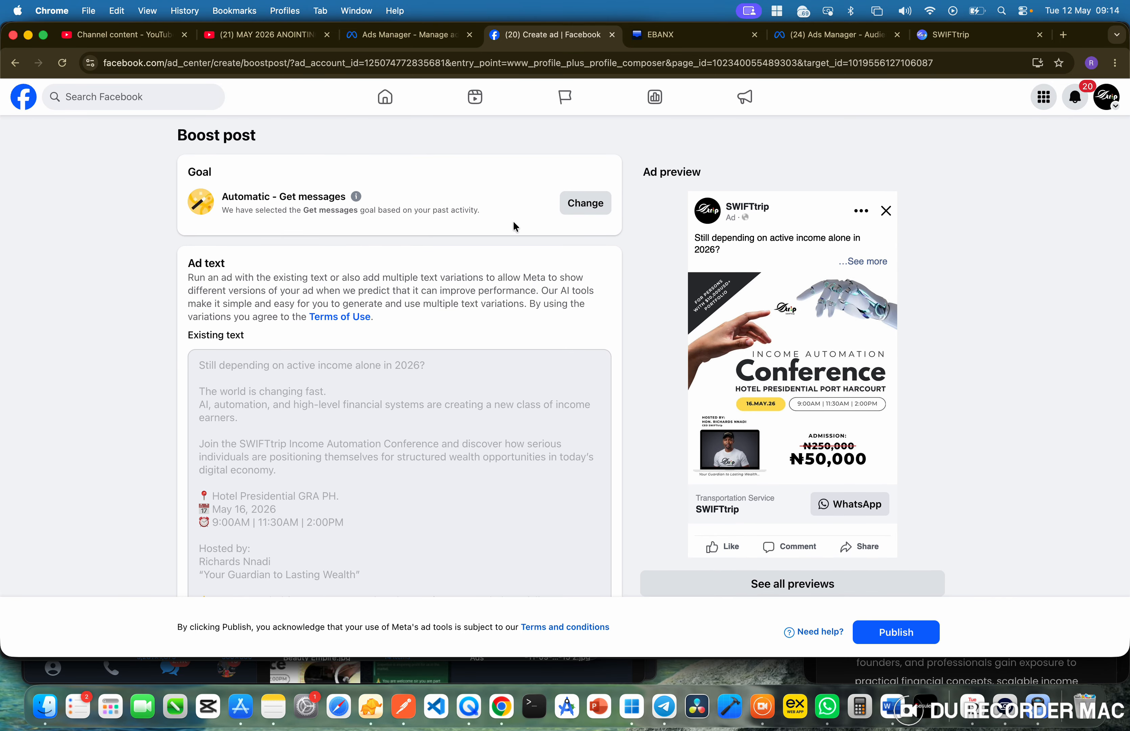
{"action": "left_click", "coordinate": [580, 211]}
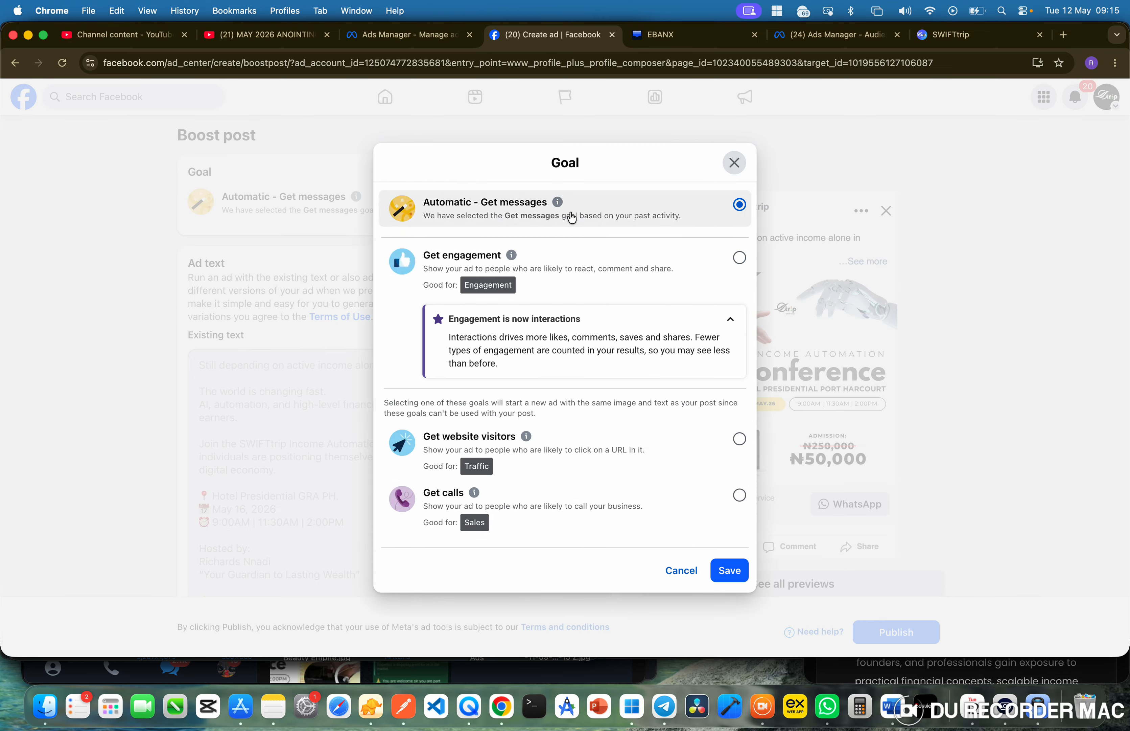
{"action": "left_click", "coordinate": [729, 571]}
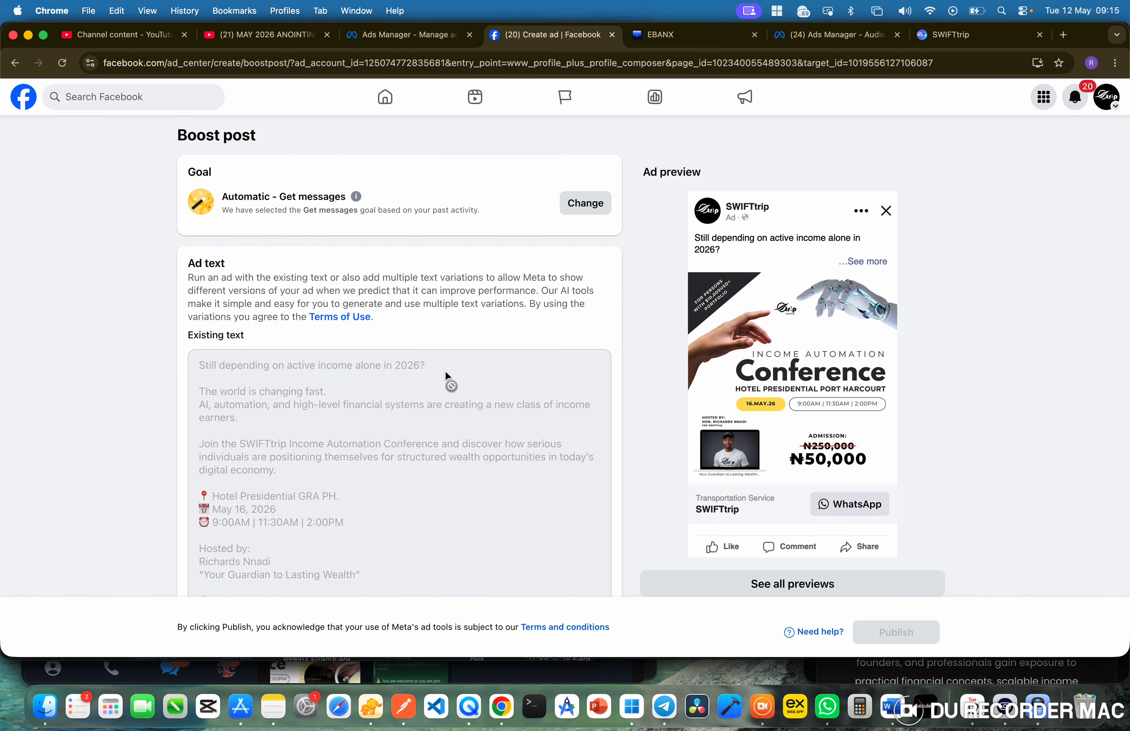
Deselect all three generated ad text variations under Advantage+ creative text generation so only the existing text is used
{"action": "scroll", "coordinate": [416, 304], "scroll_direction": "down", "scroll_amount": 3}
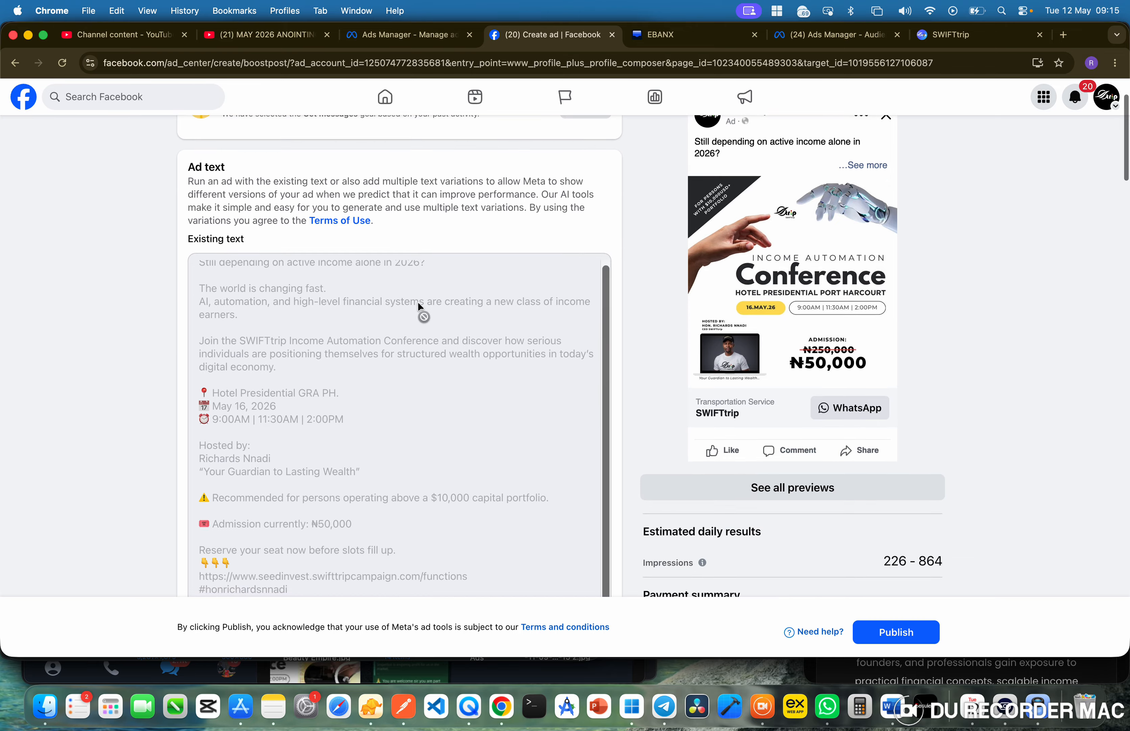
{"action": "scroll", "coordinate": [607, 309], "scroll_direction": "down", "scroll_amount": 10}
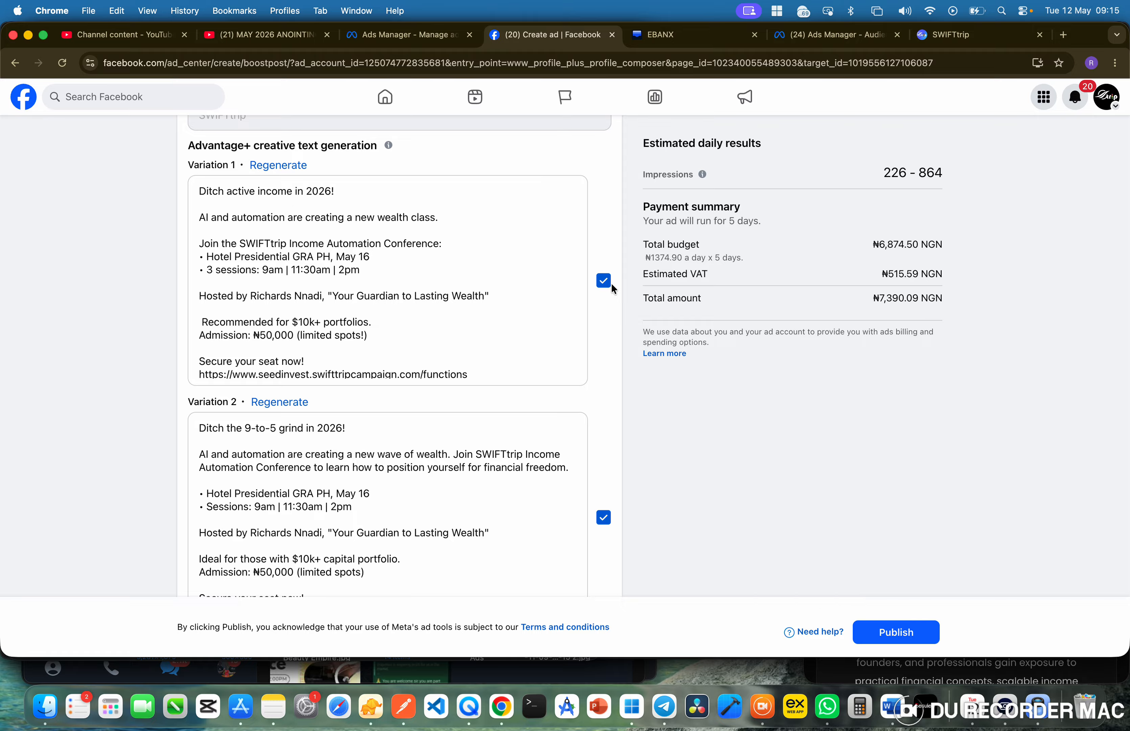
{"action": "left_click", "coordinate": [611, 286]}
{"action": "left_click", "coordinate": [607, 519]}
{"action": "scroll", "coordinate": [606, 519], "scroll_direction": "down", "scroll_amount": 1}
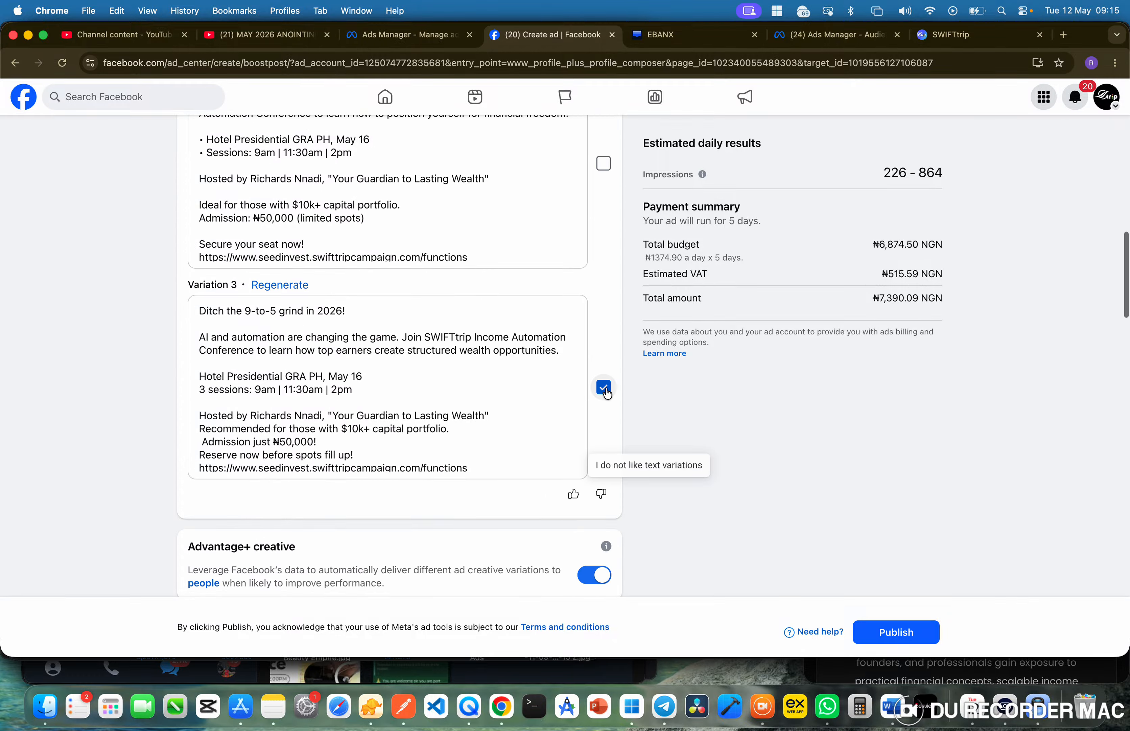
{"action": "left_click", "coordinate": [603, 387]}
{"action": "scroll", "coordinate": [458, 470], "scroll_direction": "down", "scroll_amount": 1}
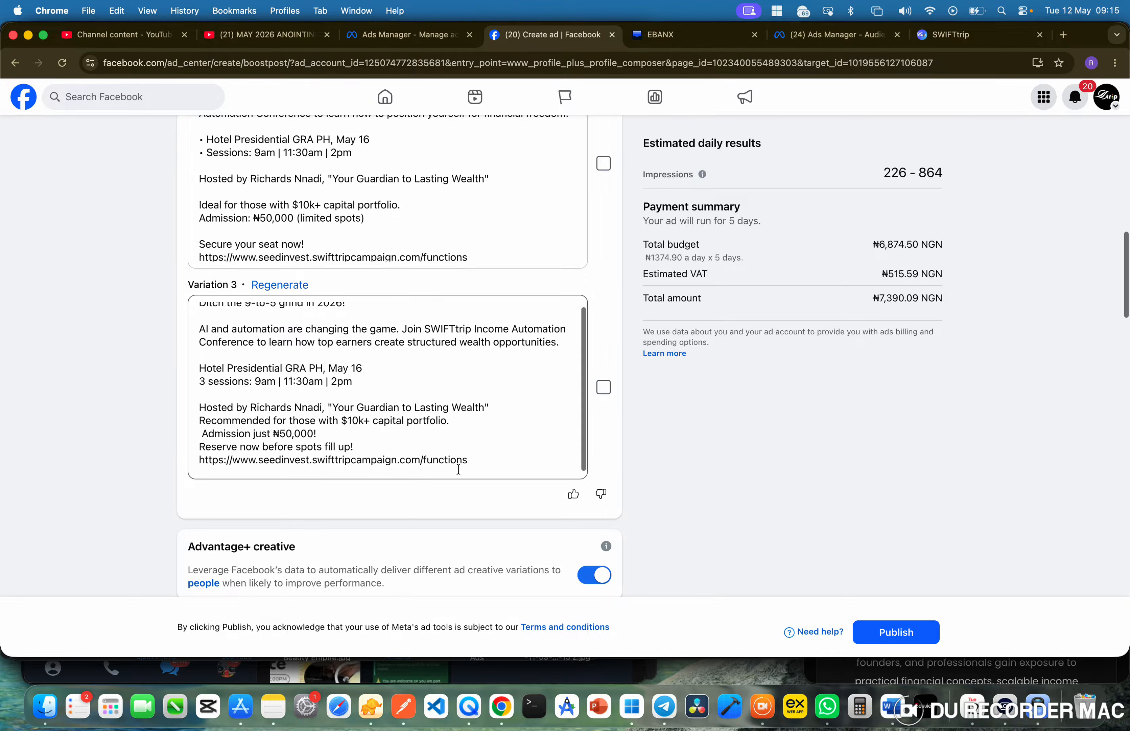
Set the ad's audience to People you choose through targeting
{"action": "scroll", "coordinate": [596, 513], "scroll_direction": "down", "scroll_amount": 10}
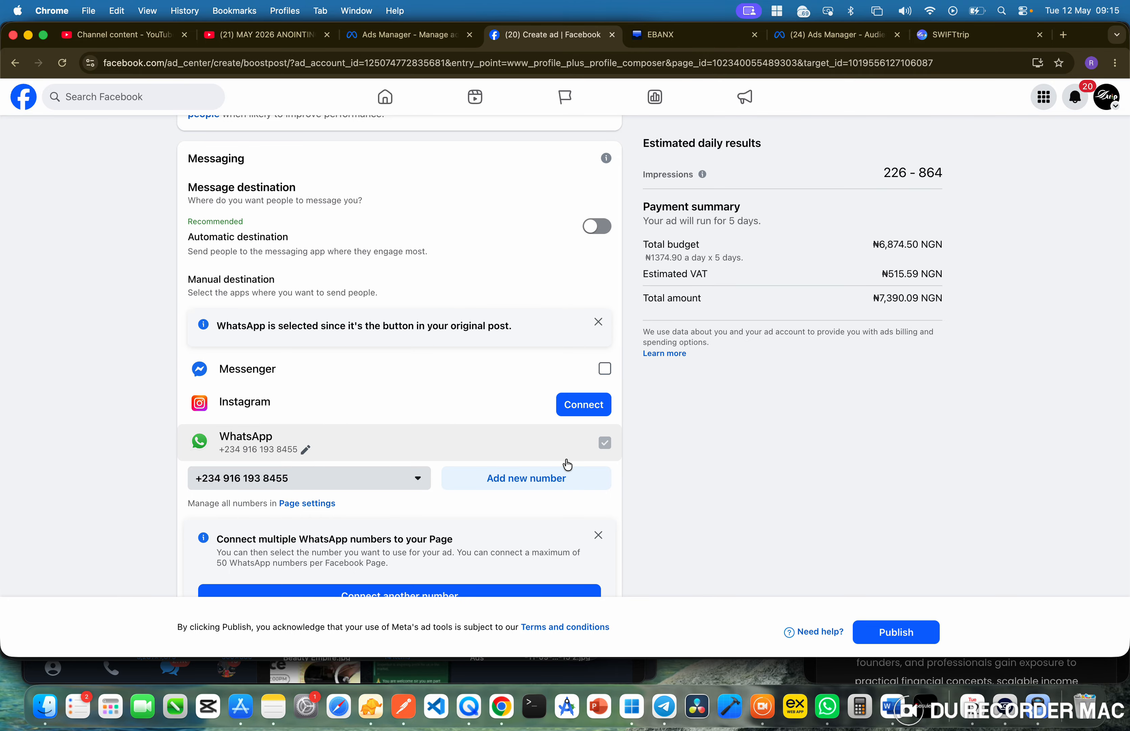
{"action": "scroll", "coordinate": [570, 457], "scroll_direction": "down", "scroll_amount": 5}
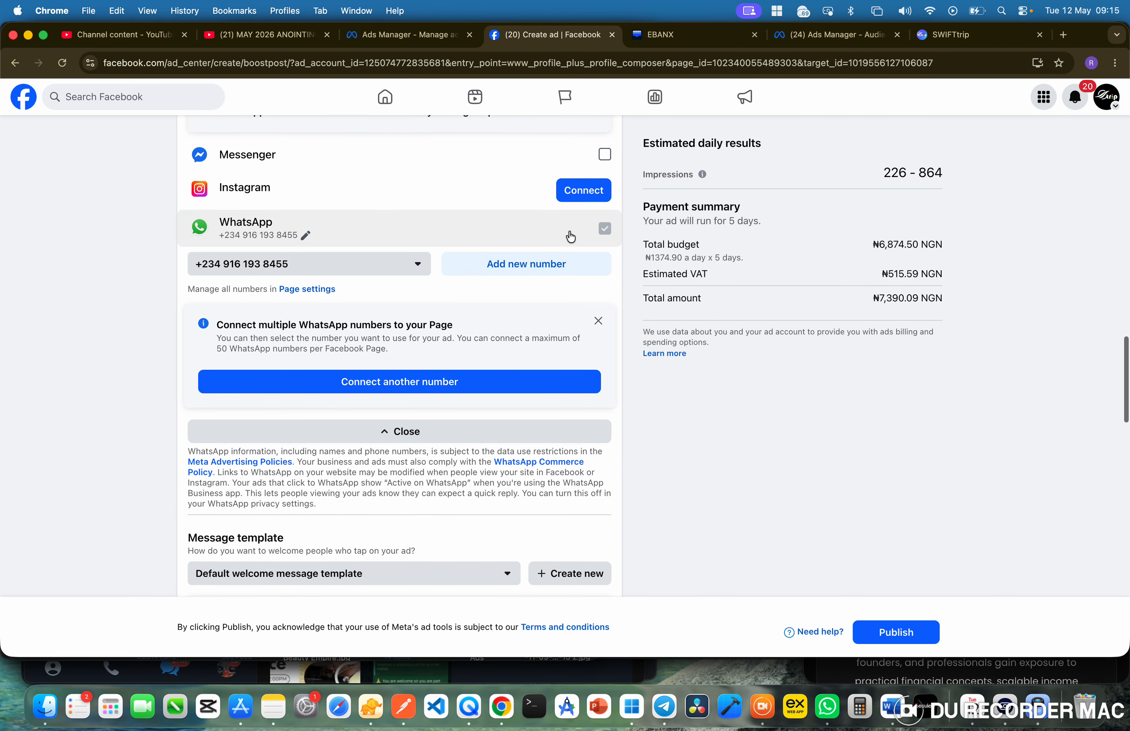
{"action": "scroll", "coordinate": [505, 399], "scroll_direction": "down", "scroll_amount": 10}
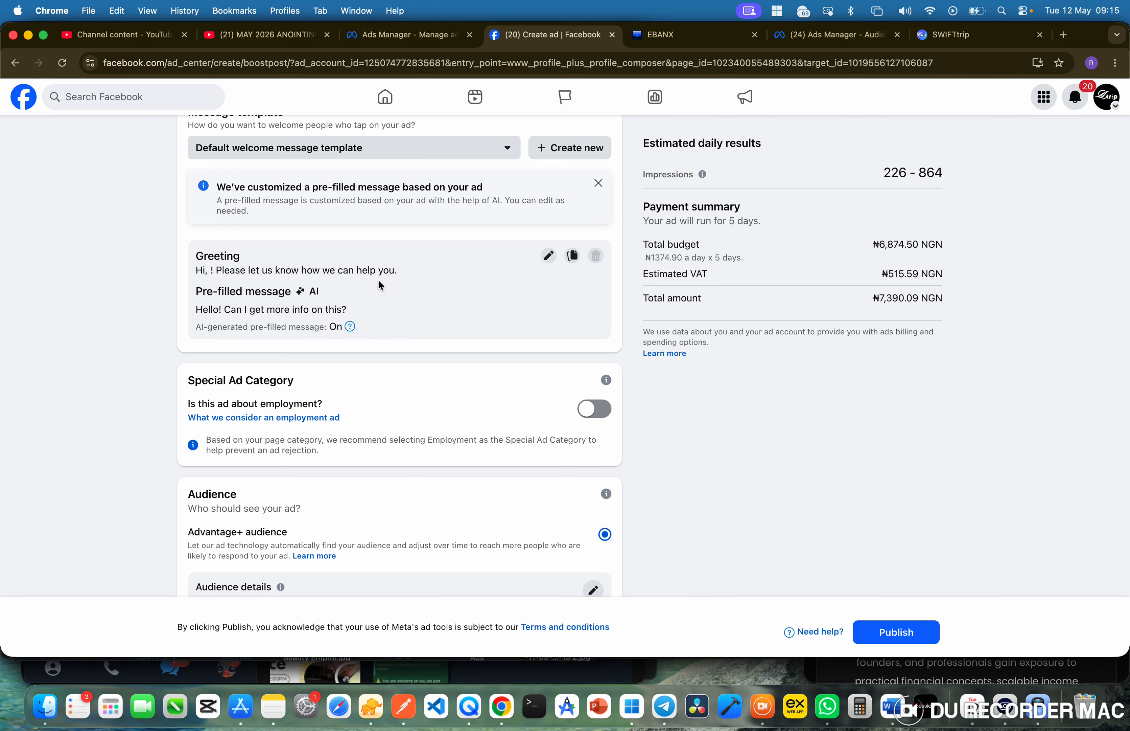
{"action": "scroll", "coordinate": [386, 389], "scroll_direction": "down", "scroll_amount": 5}
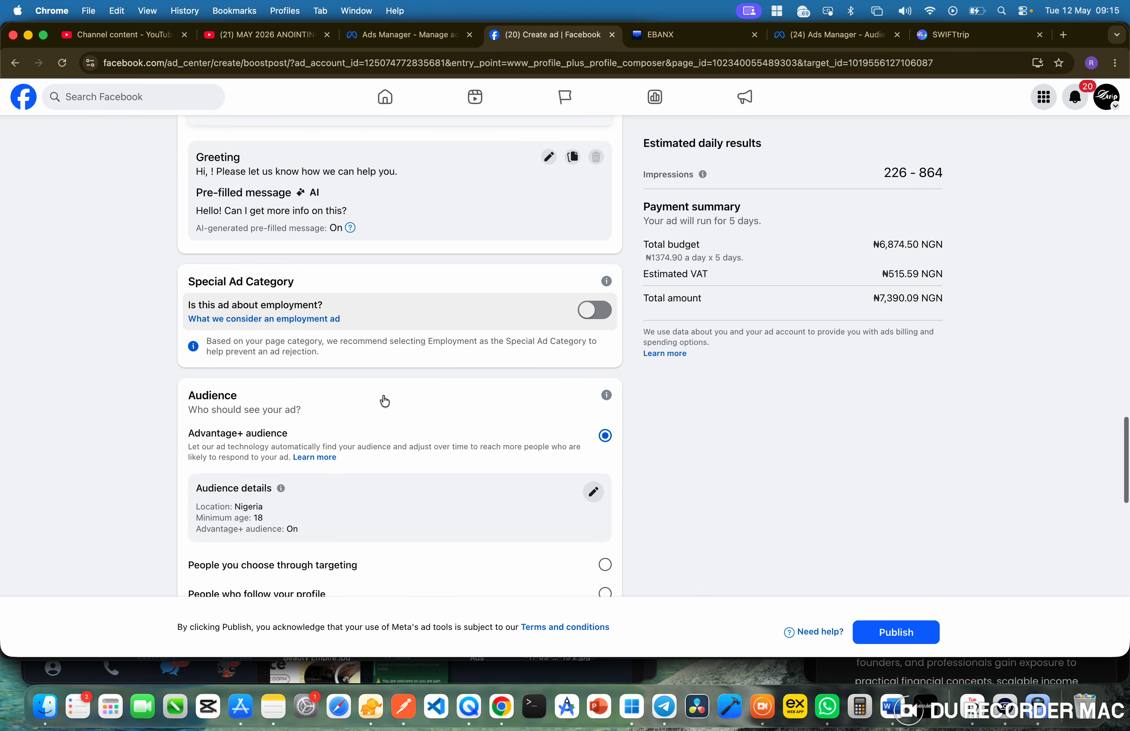
{"action": "left_click", "coordinate": [368, 432]}
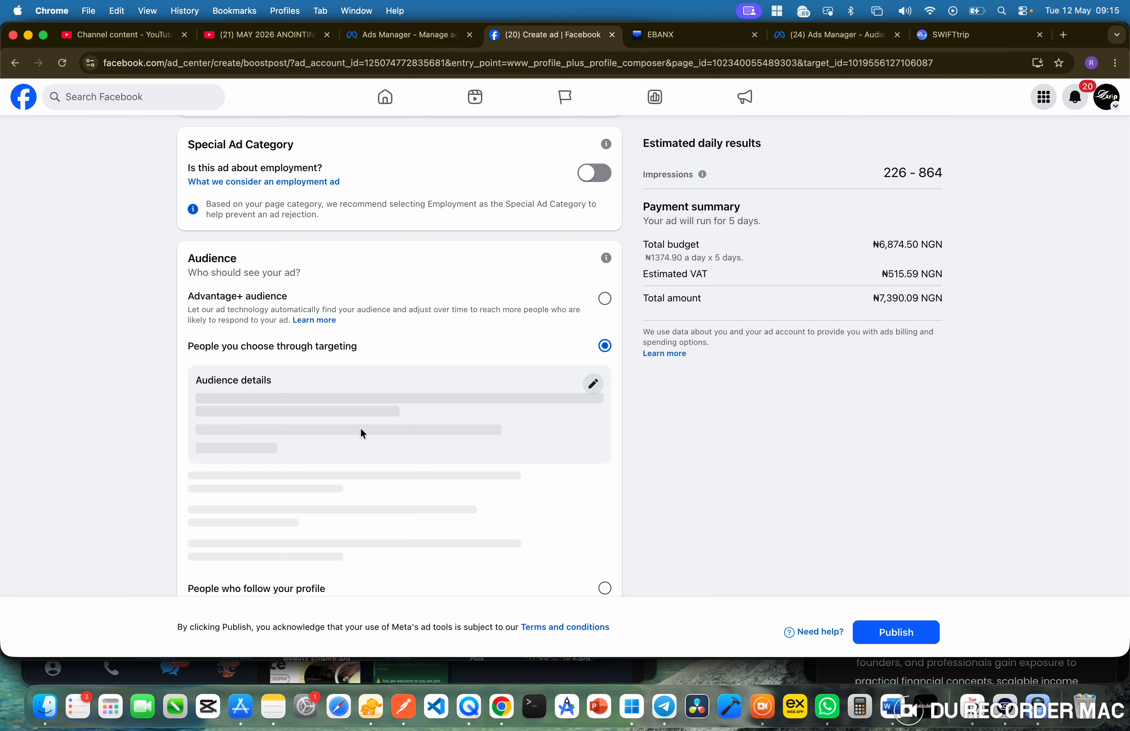
Edit the chosen audience's detailed targeting, adding the suggested job titles Content Creator; Founder, Director, CEO; Doctor; MD/CEO; Politician; and Actor
{"action": "scroll", "coordinate": [409, 421], "scroll_direction": "down", "scroll_amount": 3}
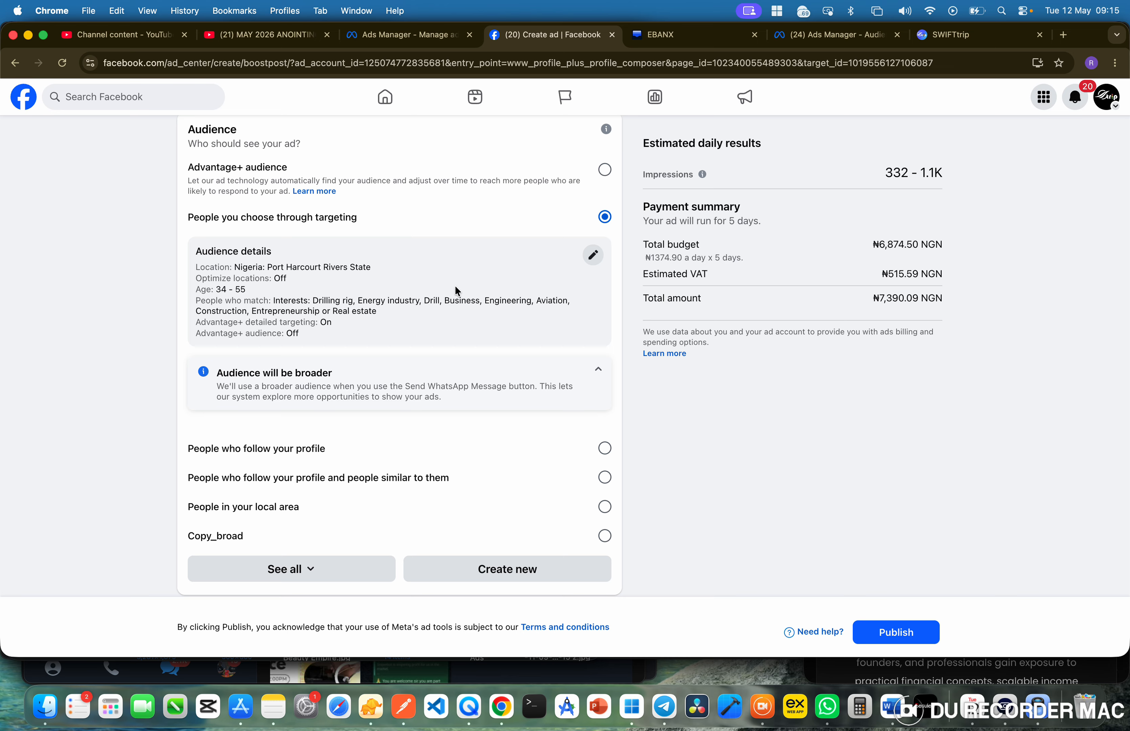
{"action": "left_click", "coordinate": [594, 256]}
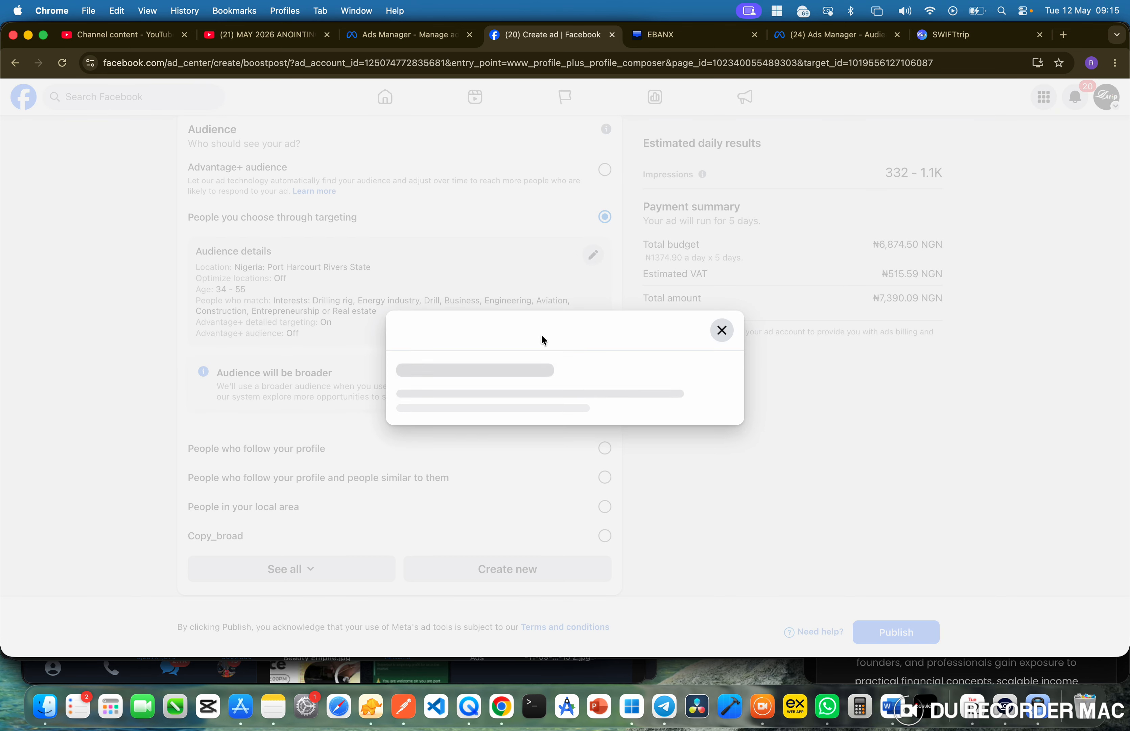
{"action": "scroll", "coordinate": [525, 370], "scroll_direction": "down", "scroll_amount": 3}
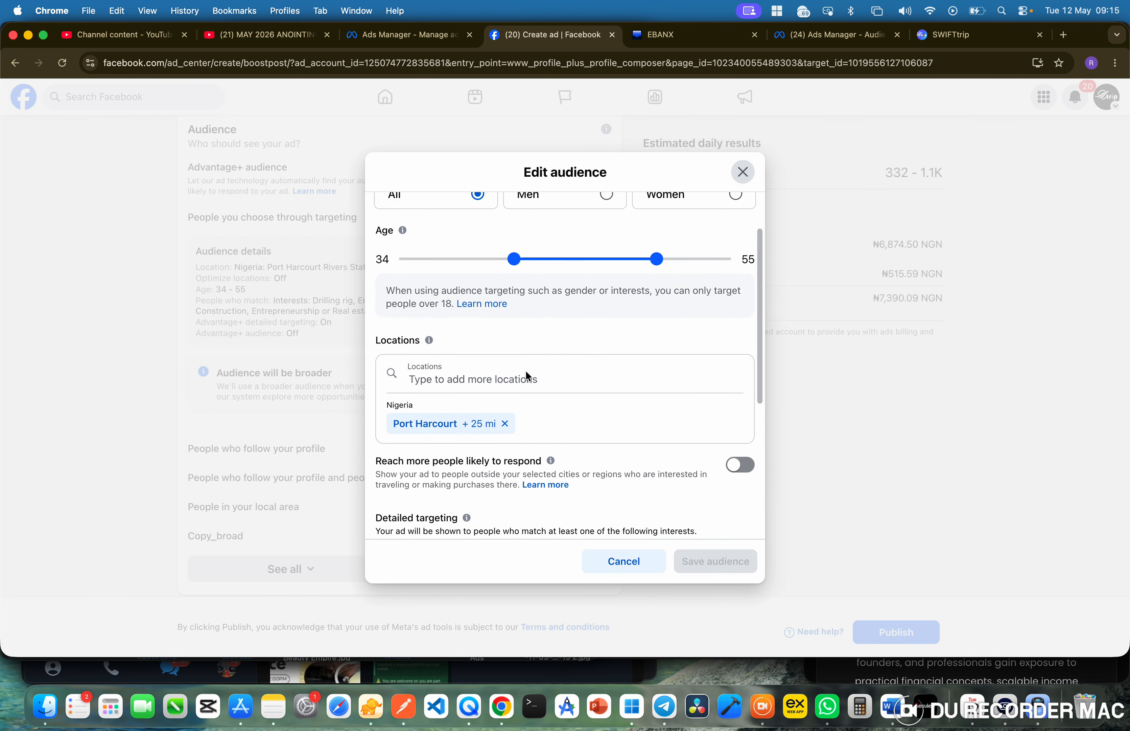
{"action": "scroll", "coordinate": [526, 370], "scroll_direction": "up", "scroll_amount": 3}
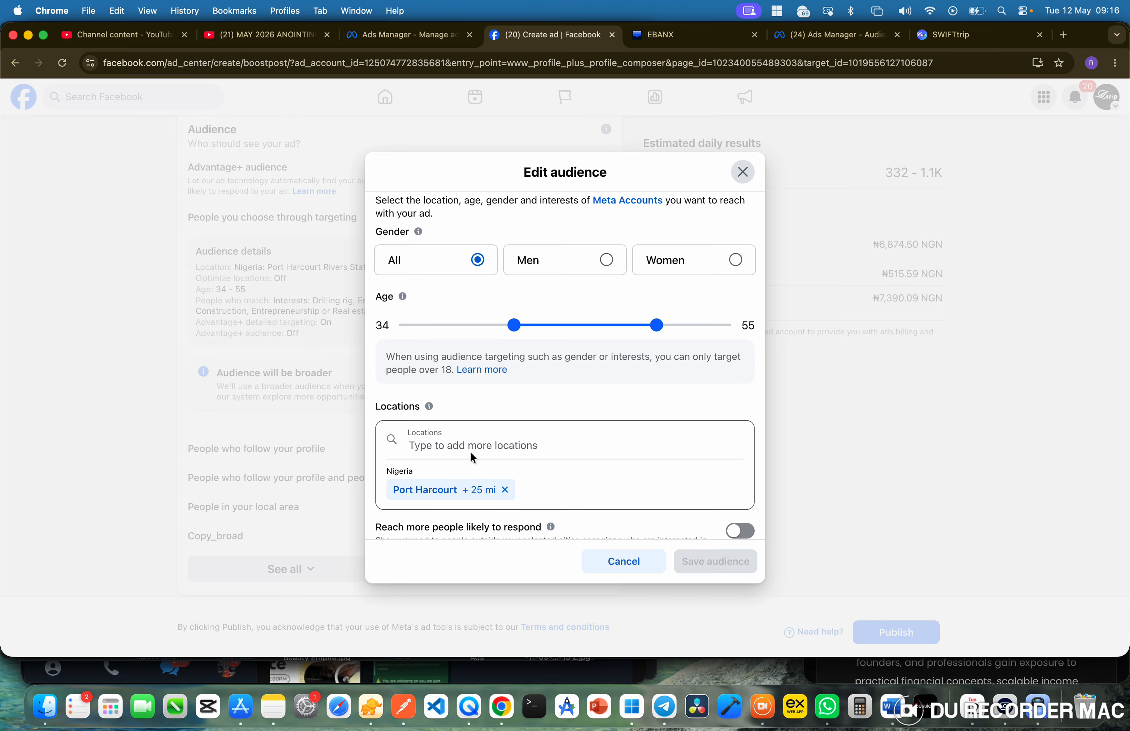
{"action": "scroll", "coordinate": [481, 491], "scroll_direction": "down", "scroll_amount": 5}
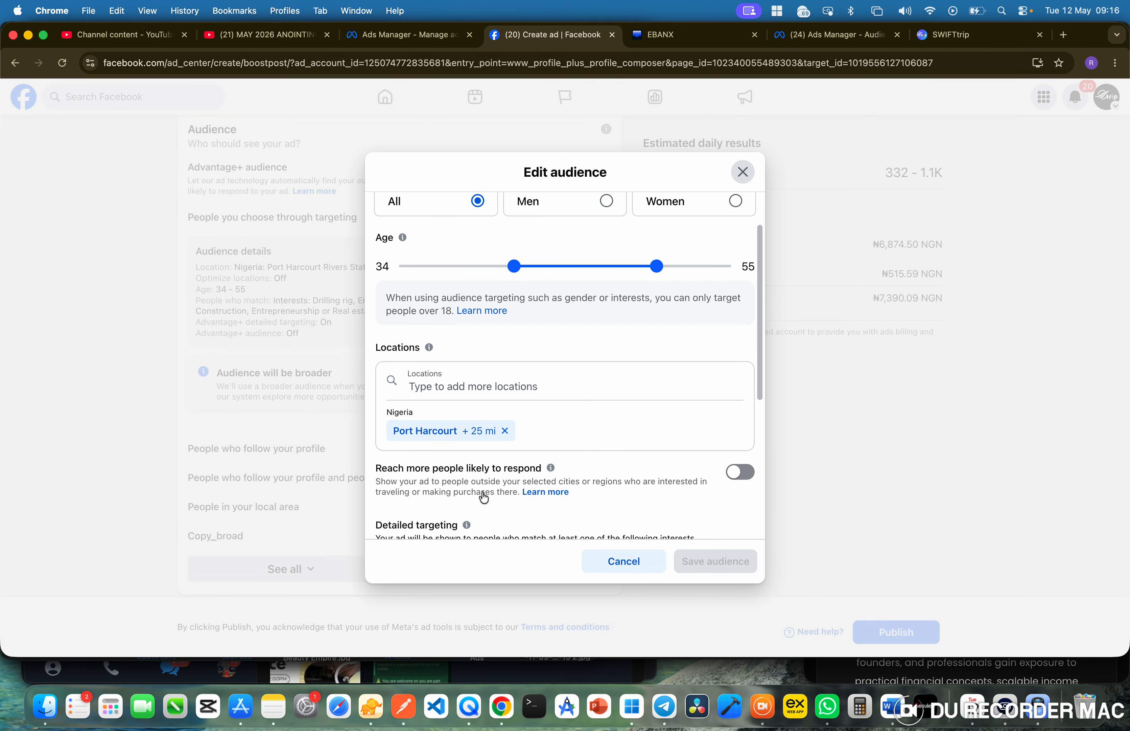
{"action": "scroll", "coordinate": [482, 492], "scroll_direction": "up", "scroll_amount": 2}
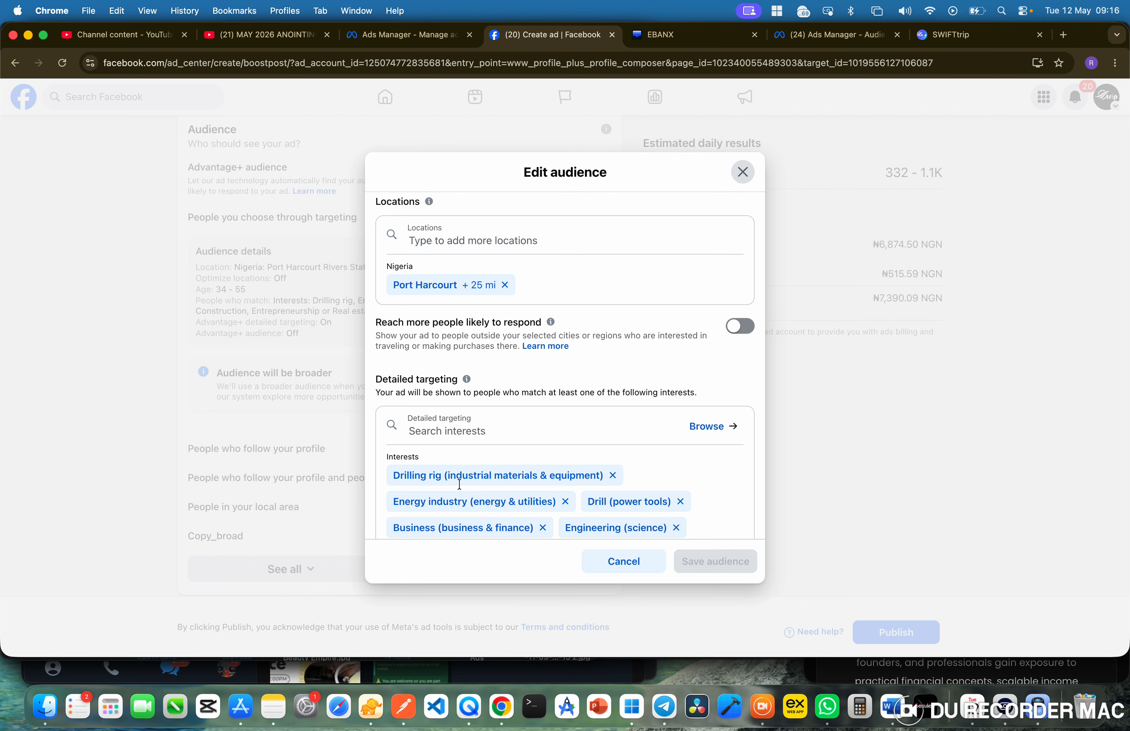
{"action": "scroll", "coordinate": [537, 525], "scroll_direction": "down", "scroll_amount": 4}
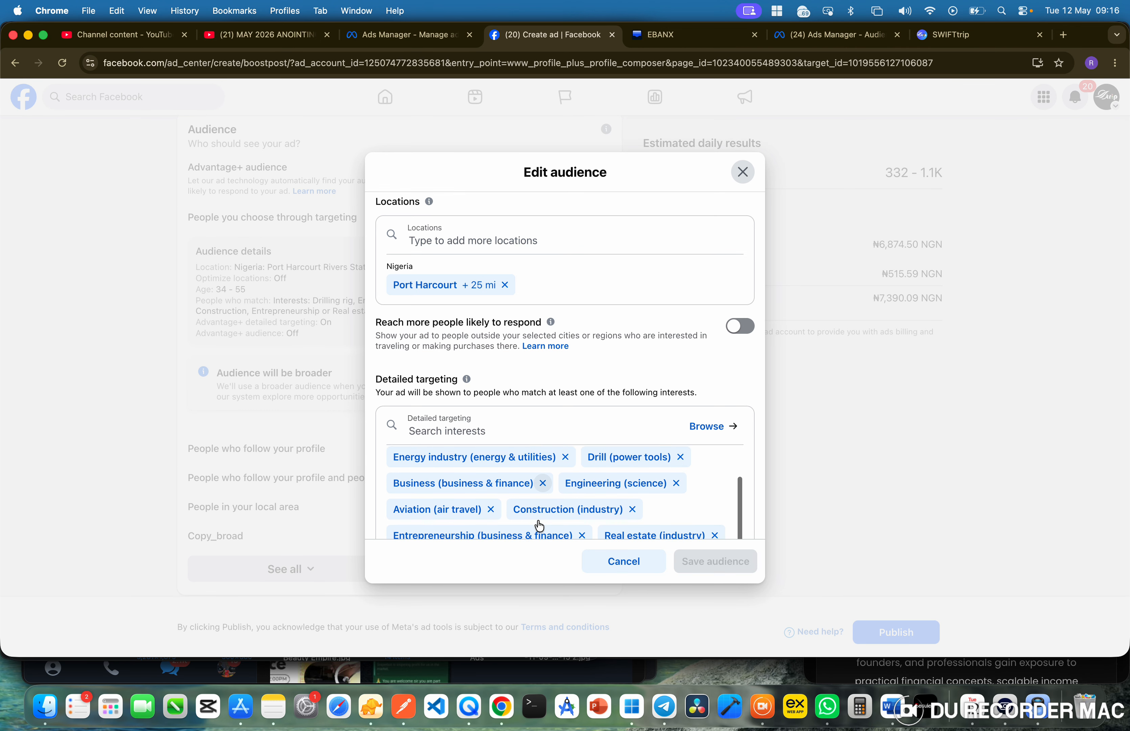
{"action": "scroll", "coordinate": [535, 515], "scroll_direction": "down", "scroll_amount": 3}
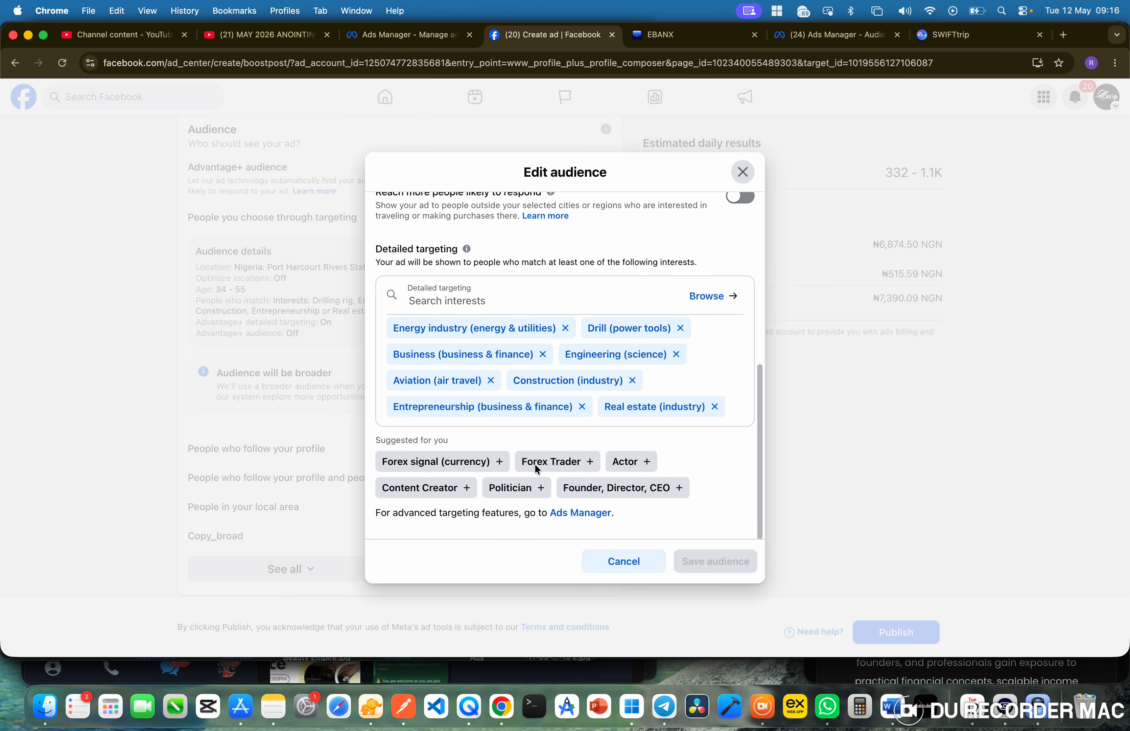
{"action": "left_click", "coordinate": [439, 489]}
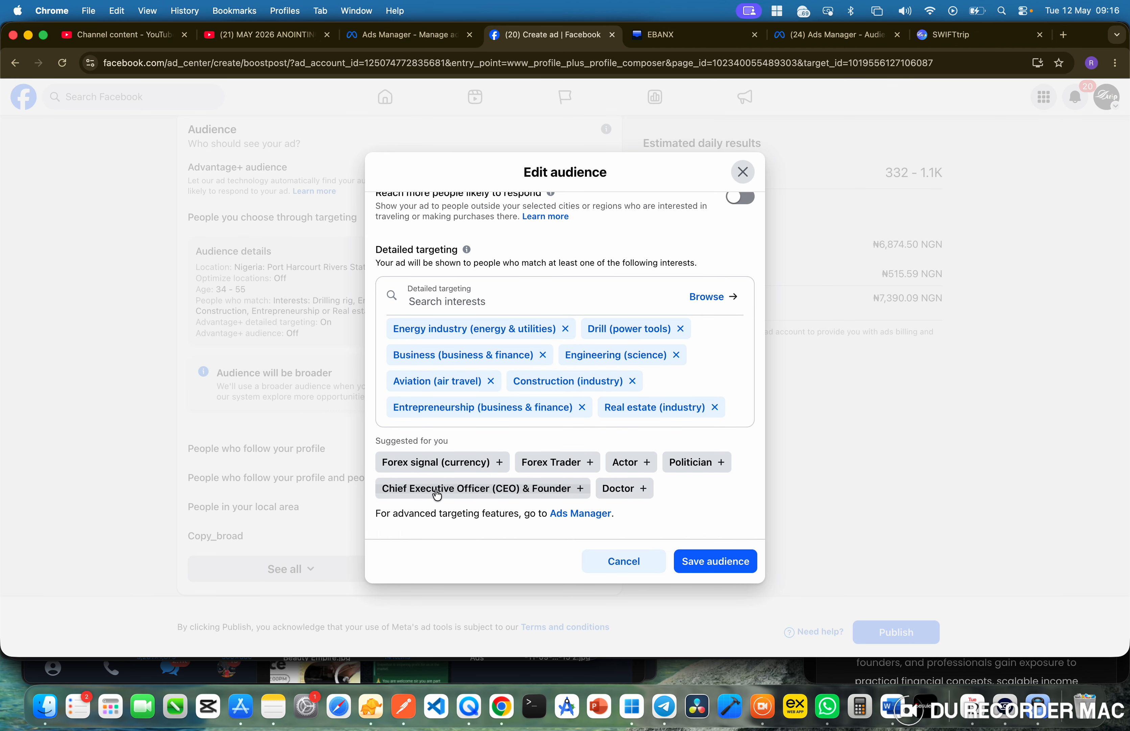
{"action": "left_click", "coordinate": [617, 490]}
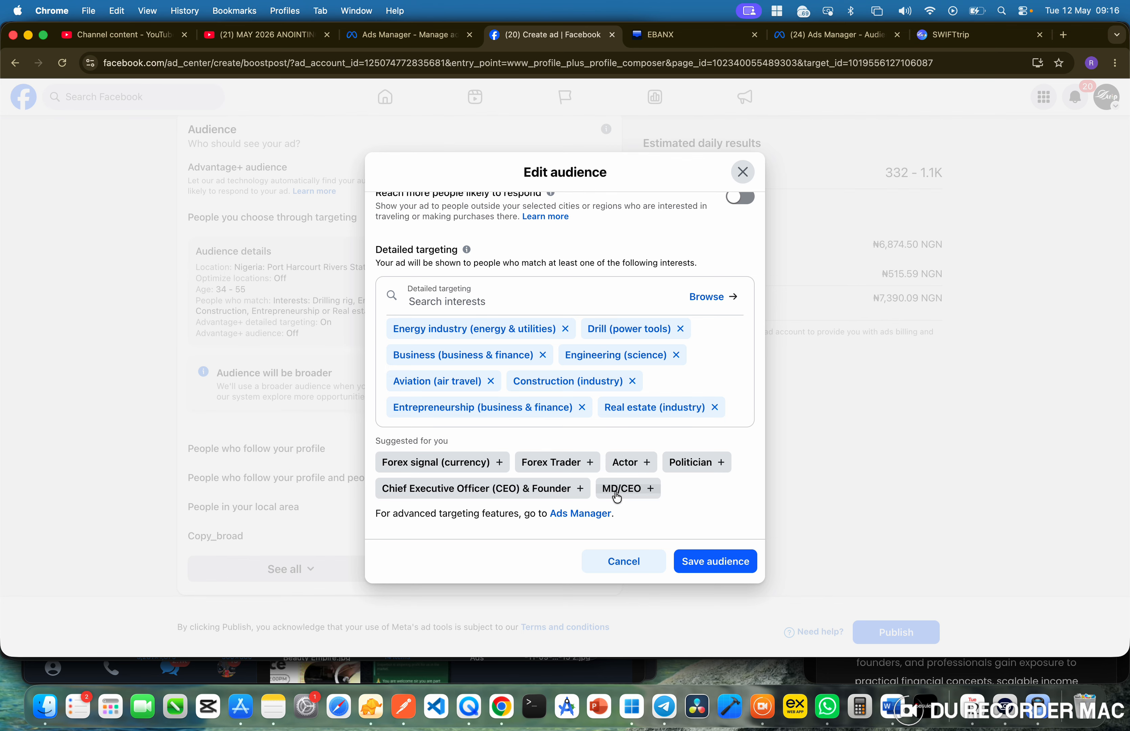
{"action": "left_click", "coordinate": [687, 462]}
{"action": "left_click", "coordinate": [639, 464]}
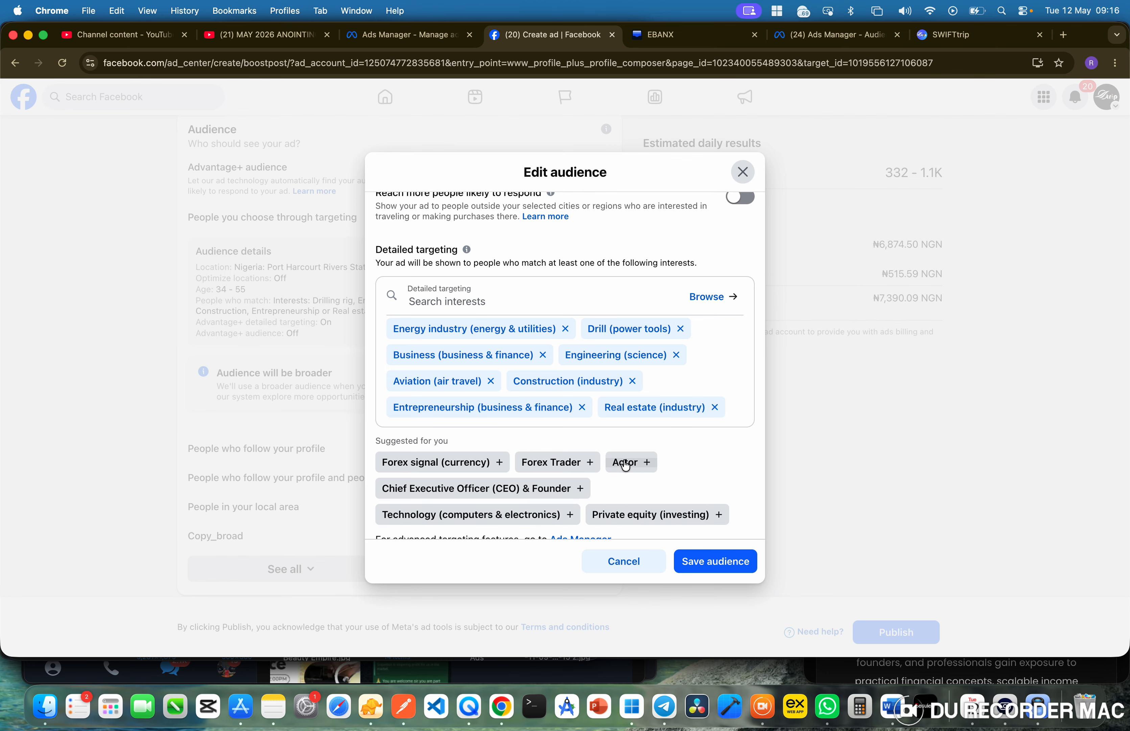
Add the suggestions Private equity, Technology, Chief Executive Officer (CEO) & Founder, Forex signal, Investment and Forex Trader to the detailed targeting
{"action": "left_click", "coordinate": [613, 515]}
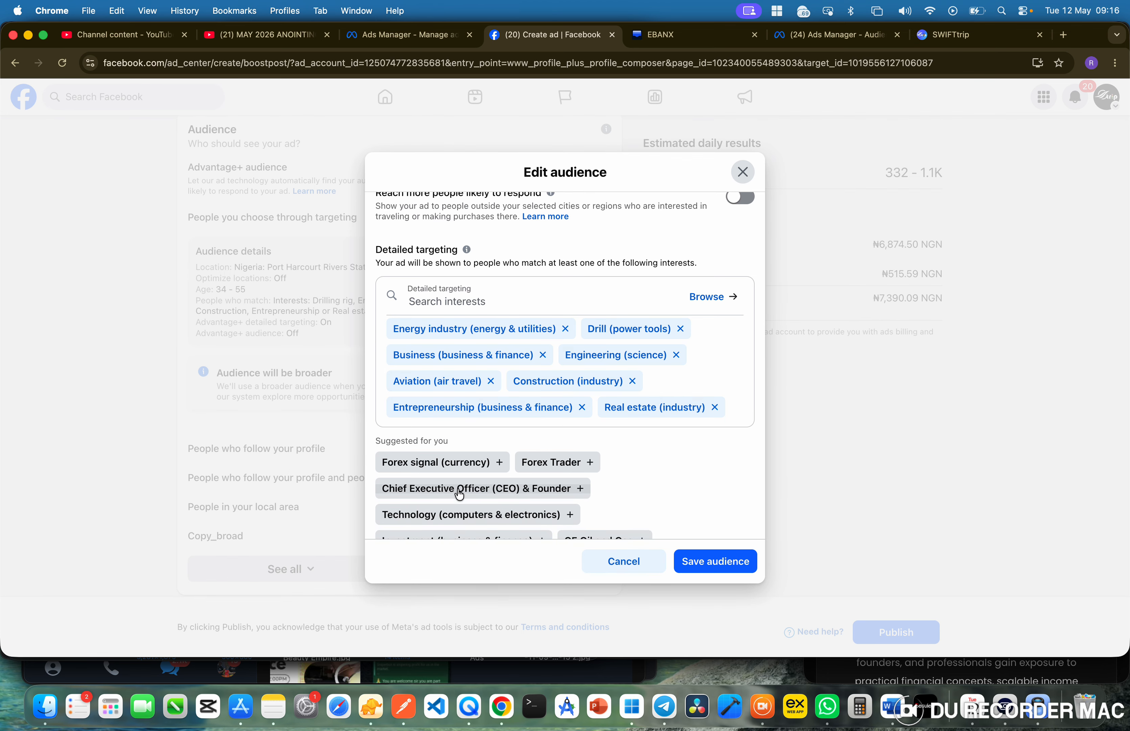
{"action": "left_click", "coordinate": [470, 516]}
{"action": "left_click", "coordinate": [456, 489]}
{"action": "left_click", "coordinate": [449, 464]}
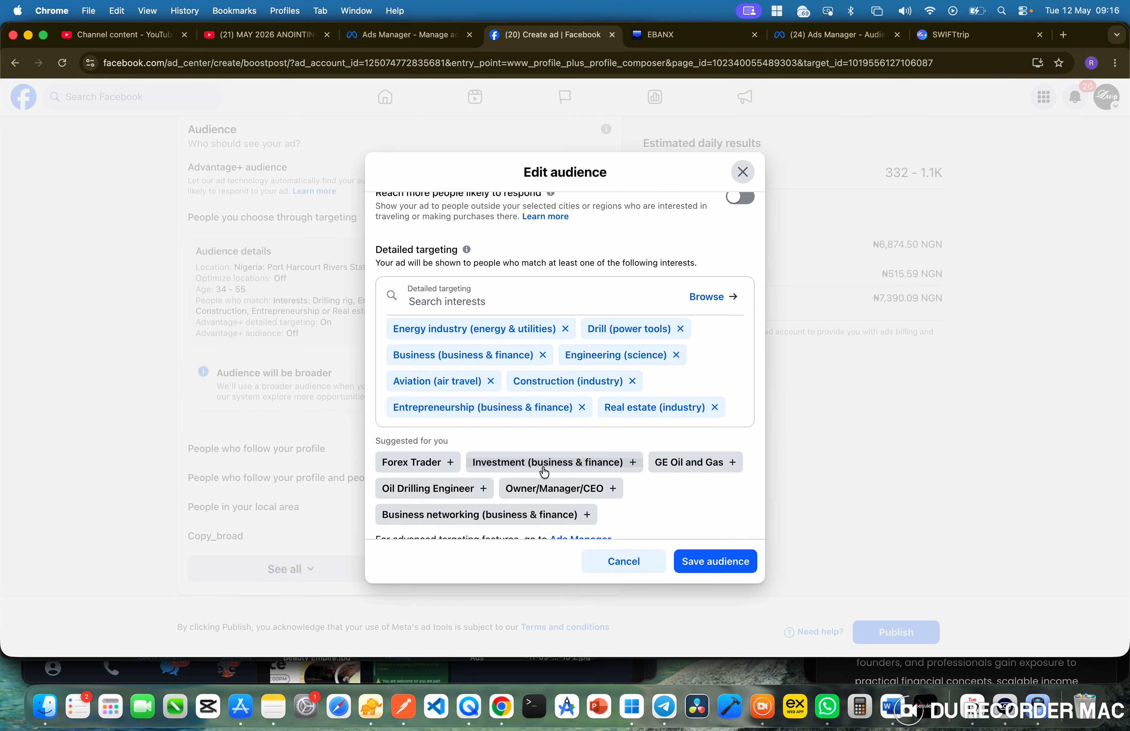
{"action": "left_click", "coordinate": [542, 468]}
{"action": "left_click", "coordinate": [432, 468]}
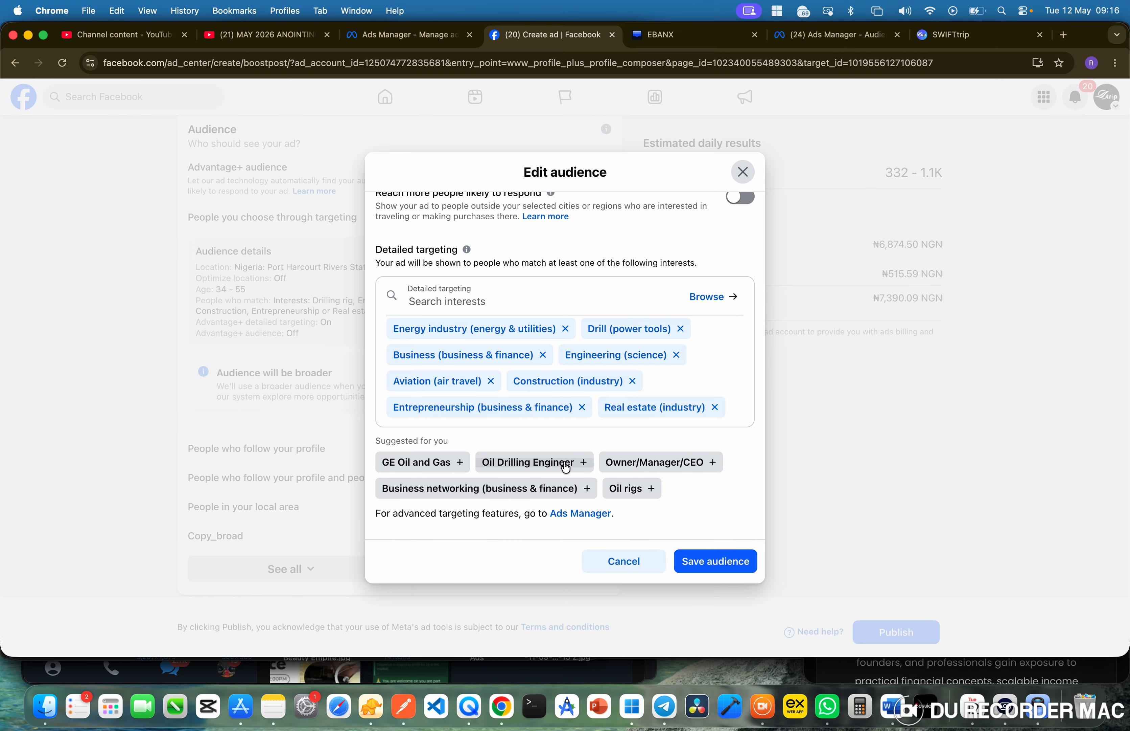
Add the suggestions Oil Drilling Engineer, Owner/Manager/CEO, GE Oil and Gas, Business networking and Oil rigs to the detailed targeting
{"action": "left_click", "coordinate": [537, 464]}
{"action": "left_click", "coordinate": [511, 470]}
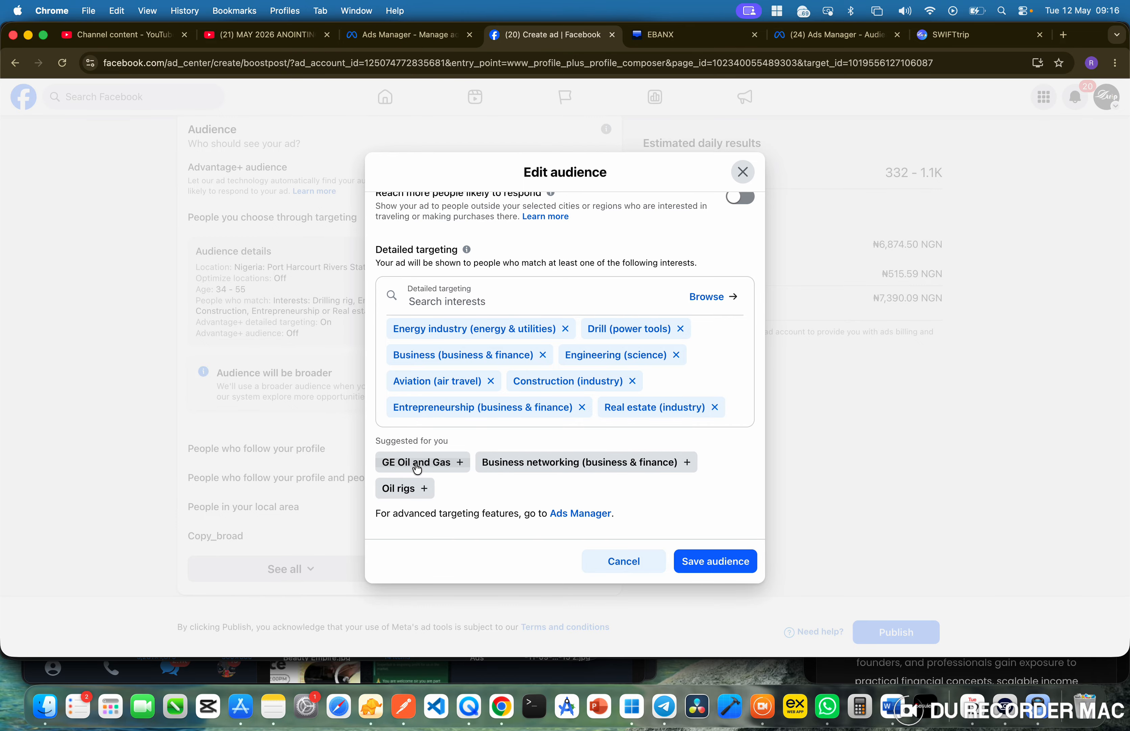
{"action": "left_click", "coordinate": [441, 464]}
{"action": "left_click", "coordinate": [412, 490]}
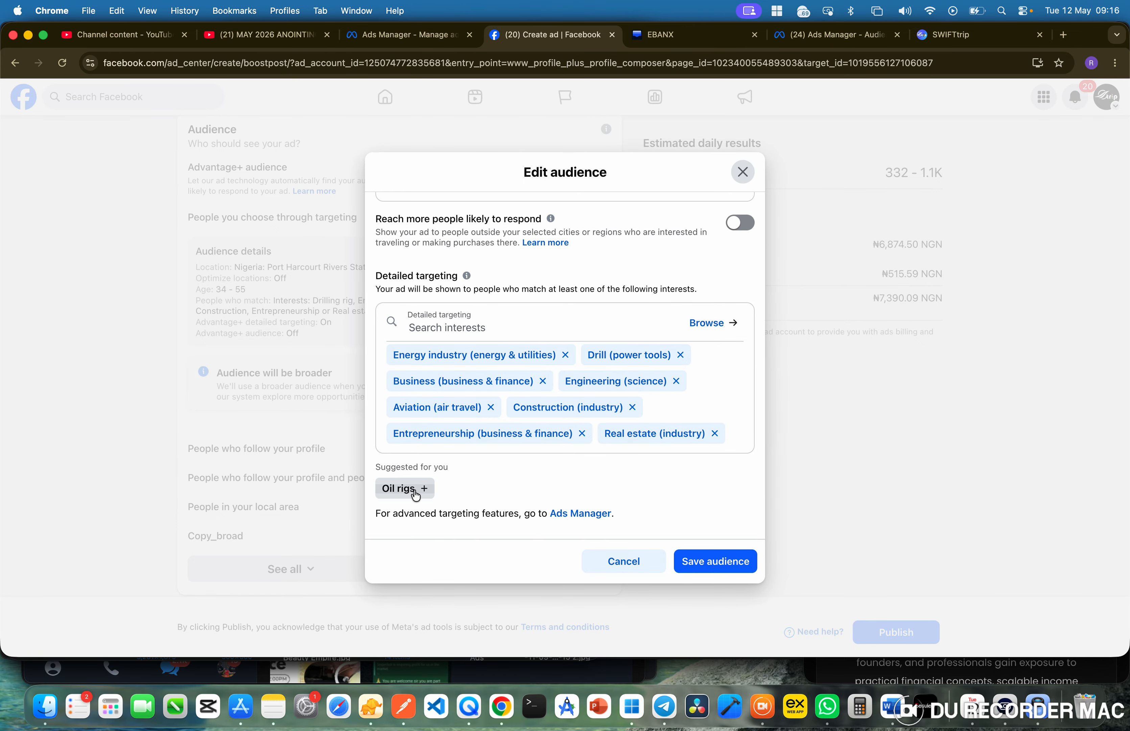
{"action": "left_click", "coordinate": [404, 488]}
Review the full list of selected interests, job titles and employers, and save the edited audience
{"action": "scroll", "coordinate": [515, 472], "scroll_direction": "down", "scroll_amount": 10}
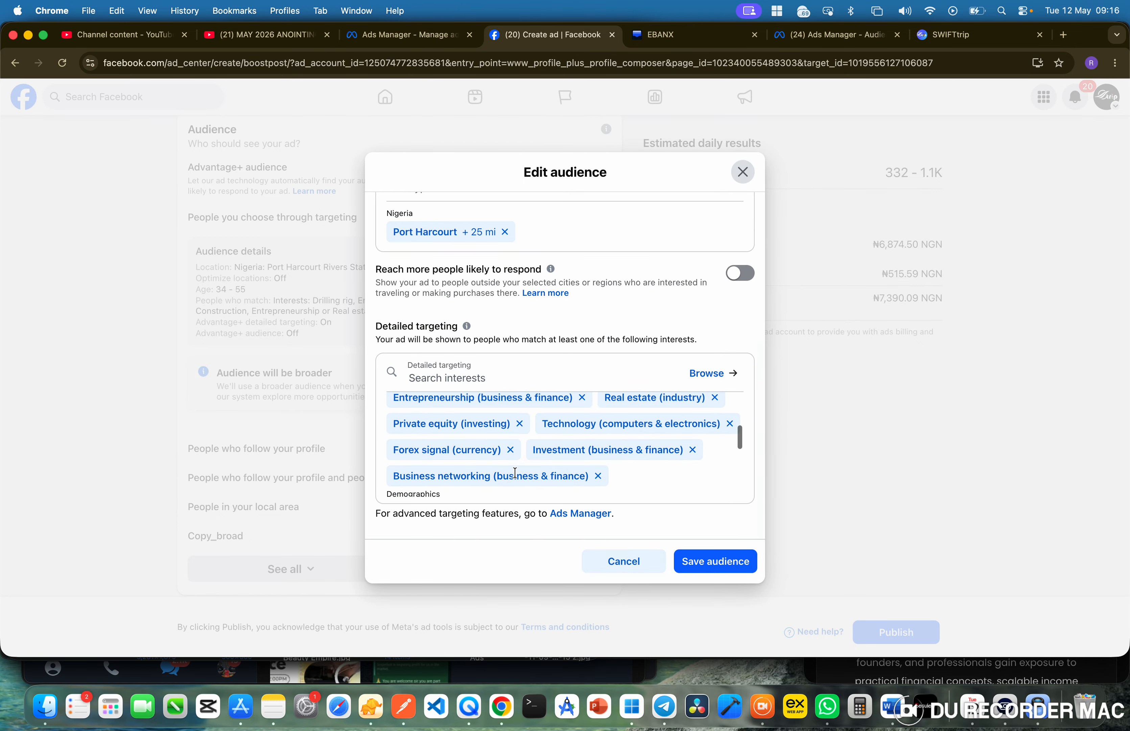
{"action": "scroll", "coordinate": [515, 472], "scroll_direction": "up", "scroll_amount": 2}
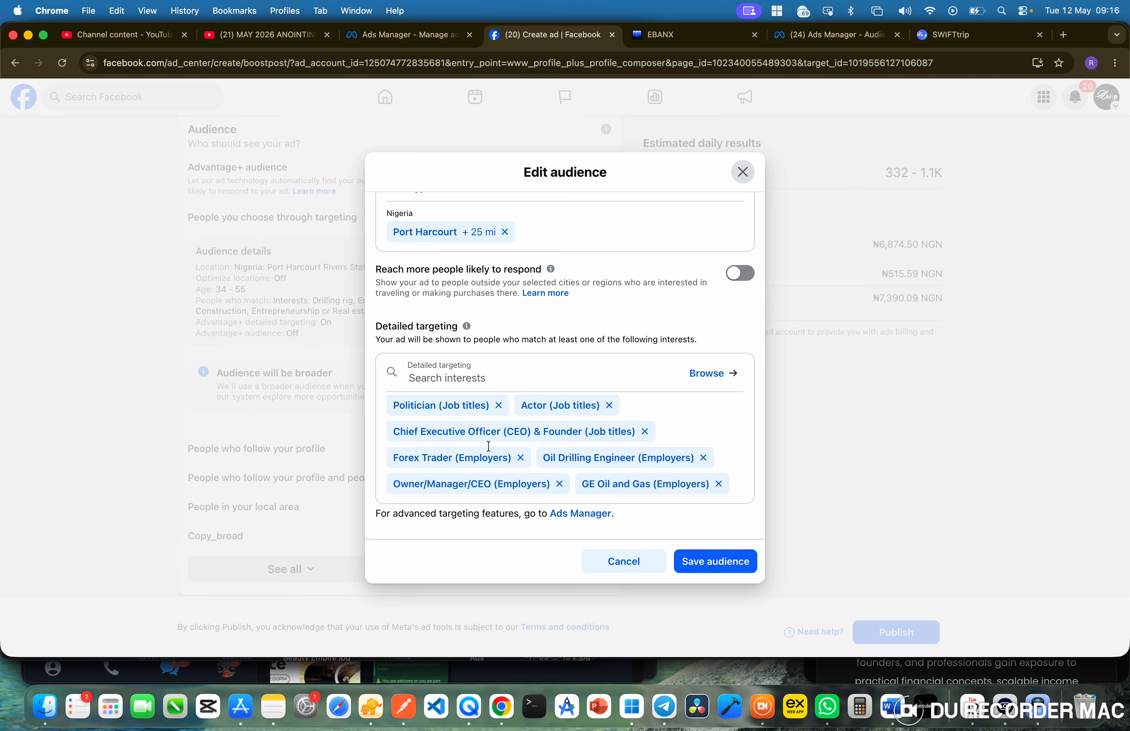
{"action": "scroll", "coordinate": [683, 480], "scroll_direction": "down", "scroll_amount": 2}
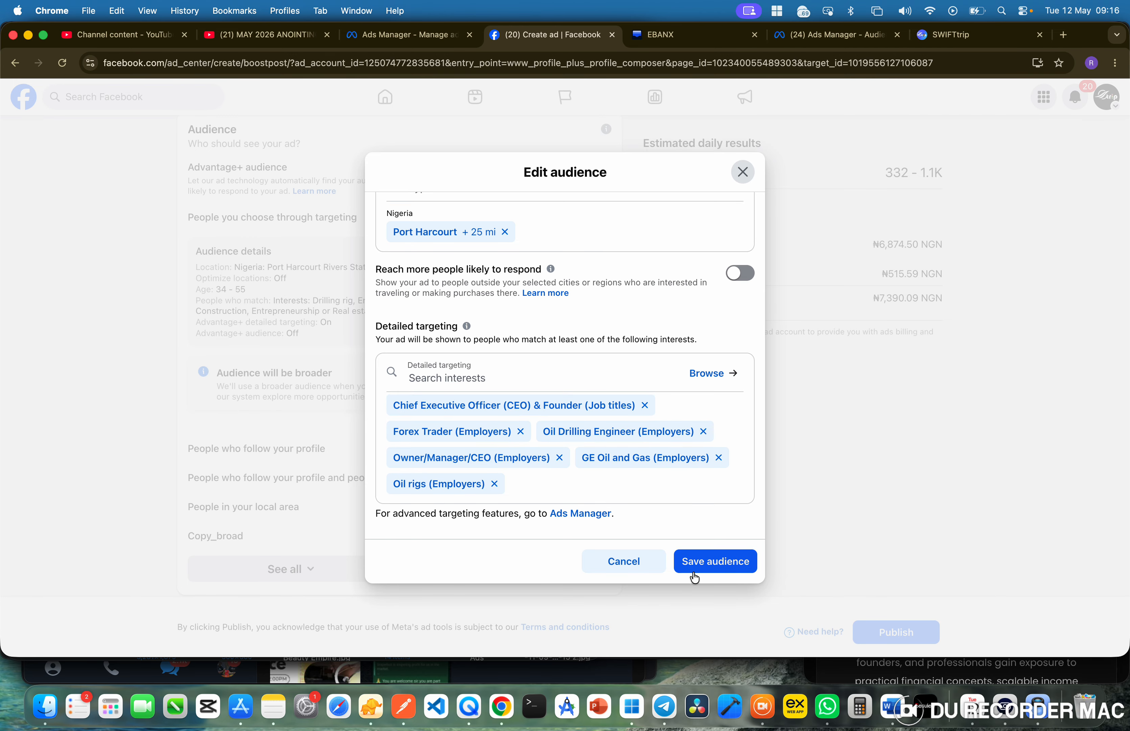
{"action": "left_click", "coordinate": [718, 563]}
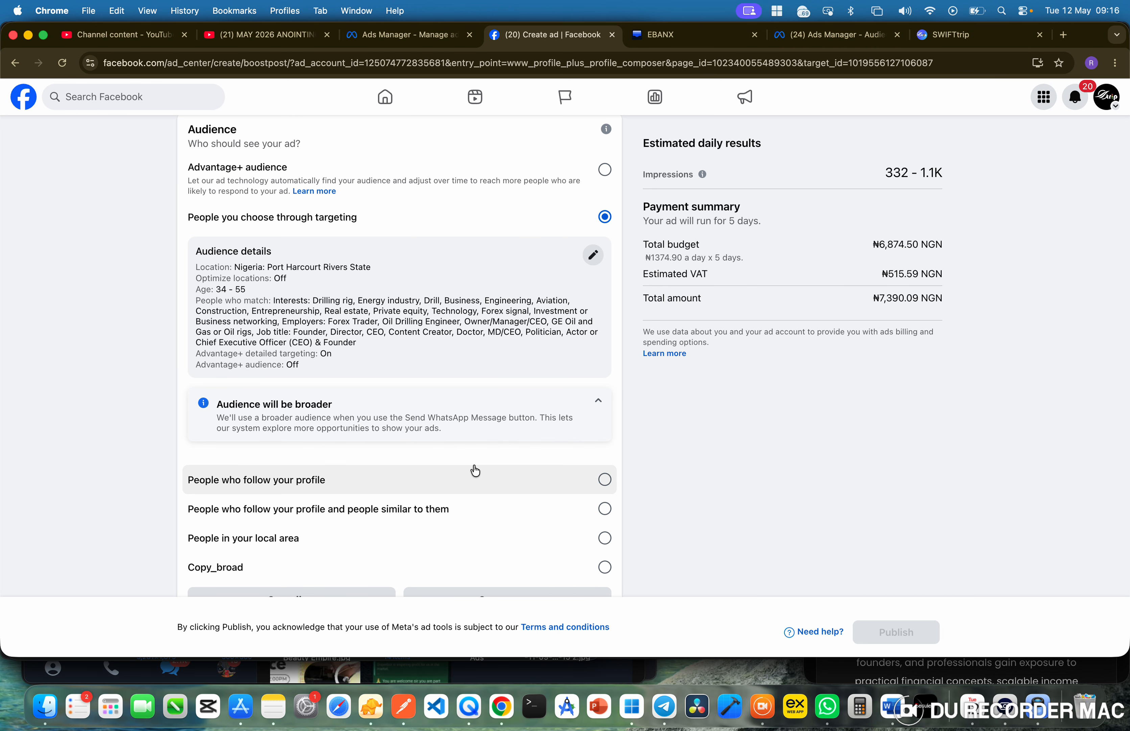
{"action": "scroll", "coordinate": [473, 469], "scroll_direction": "down", "scroll_amount": 2}
{"action": "scroll", "coordinate": [474, 468], "scroll_direction": "up", "scroll_amount": 9}
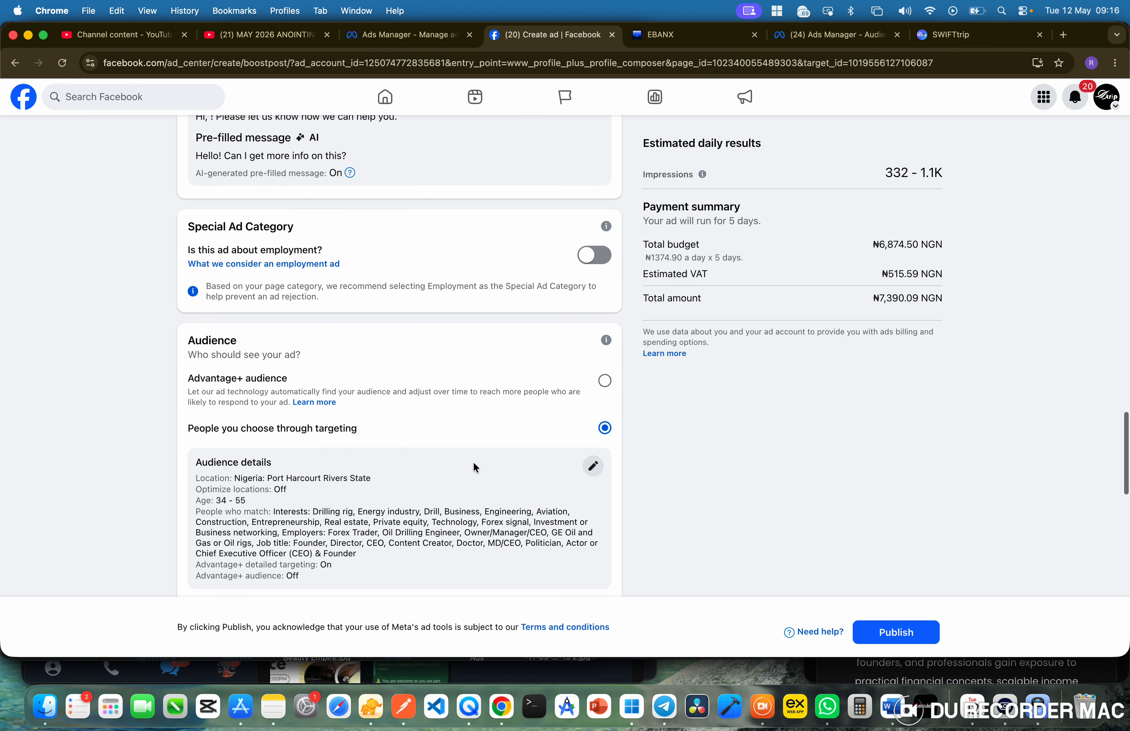
{"action": "scroll", "coordinate": [475, 468], "scroll_direction": "down", "scroll_amount": 1}
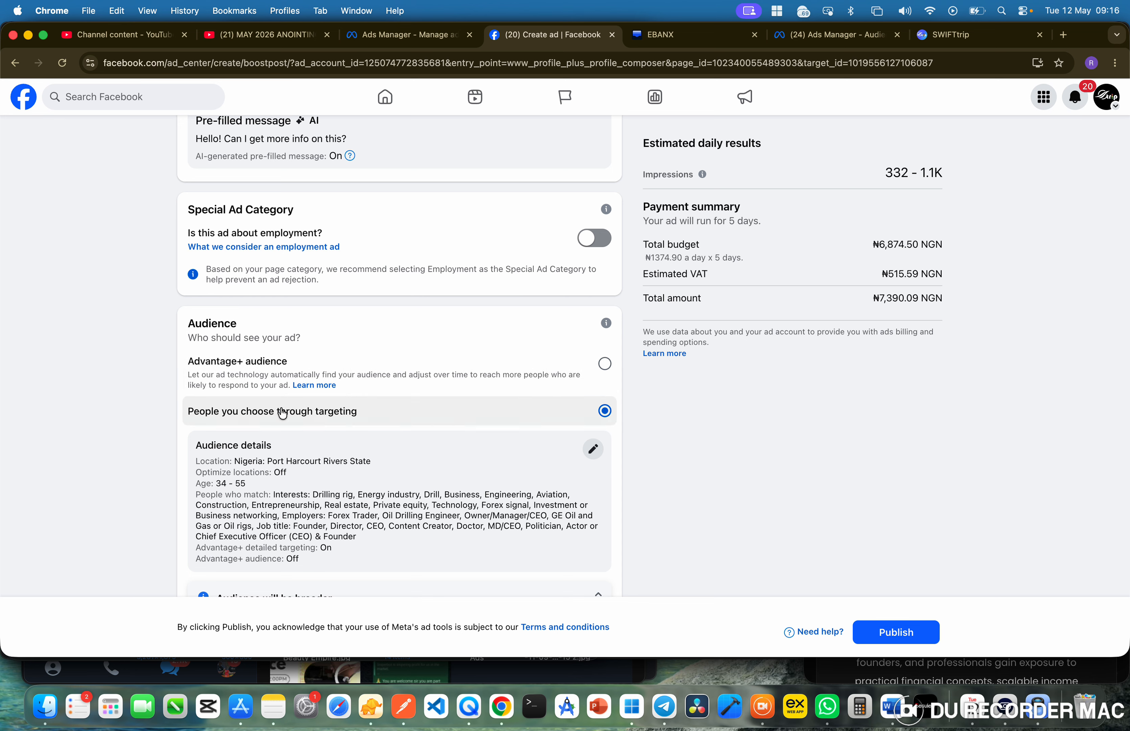
Set the ad's duration to 3 days, ending on May 15, 2026
{"action": "scroll", "coordinate": [378, 405], "scroll_direction": "down", "scroll_amount": 15}
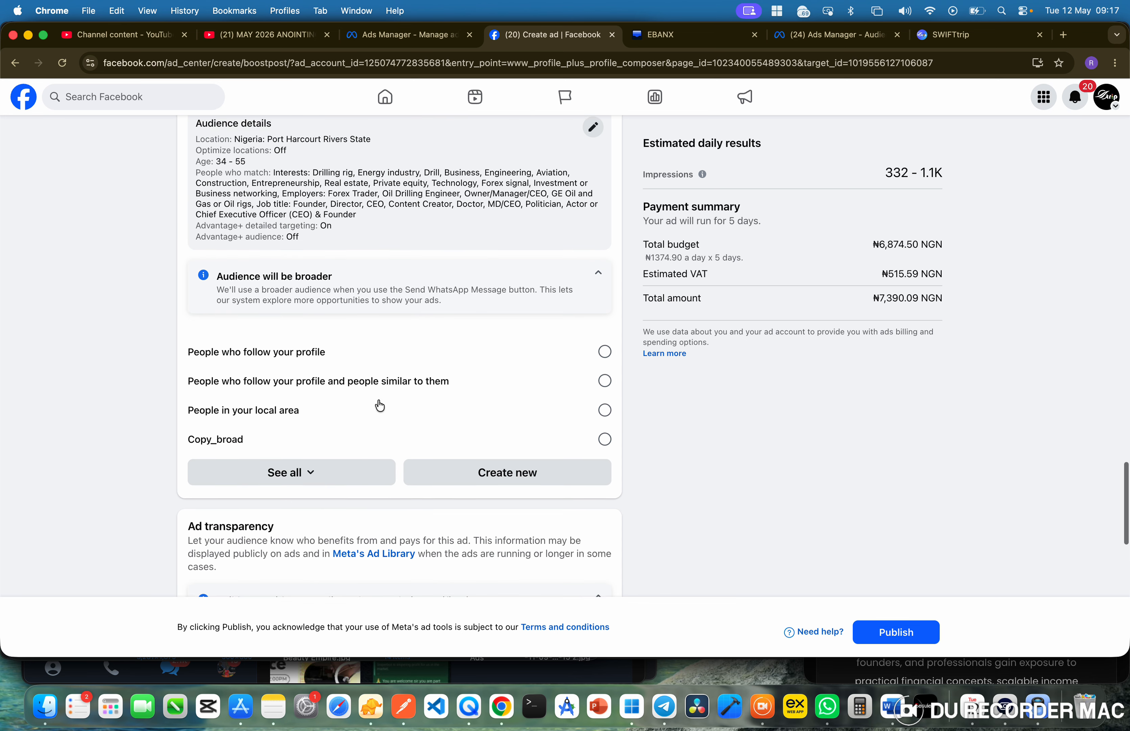
{"action": "scroll", "coordinate": [379, 403], "scroll_direction": "down", "scroll_amount": 10}
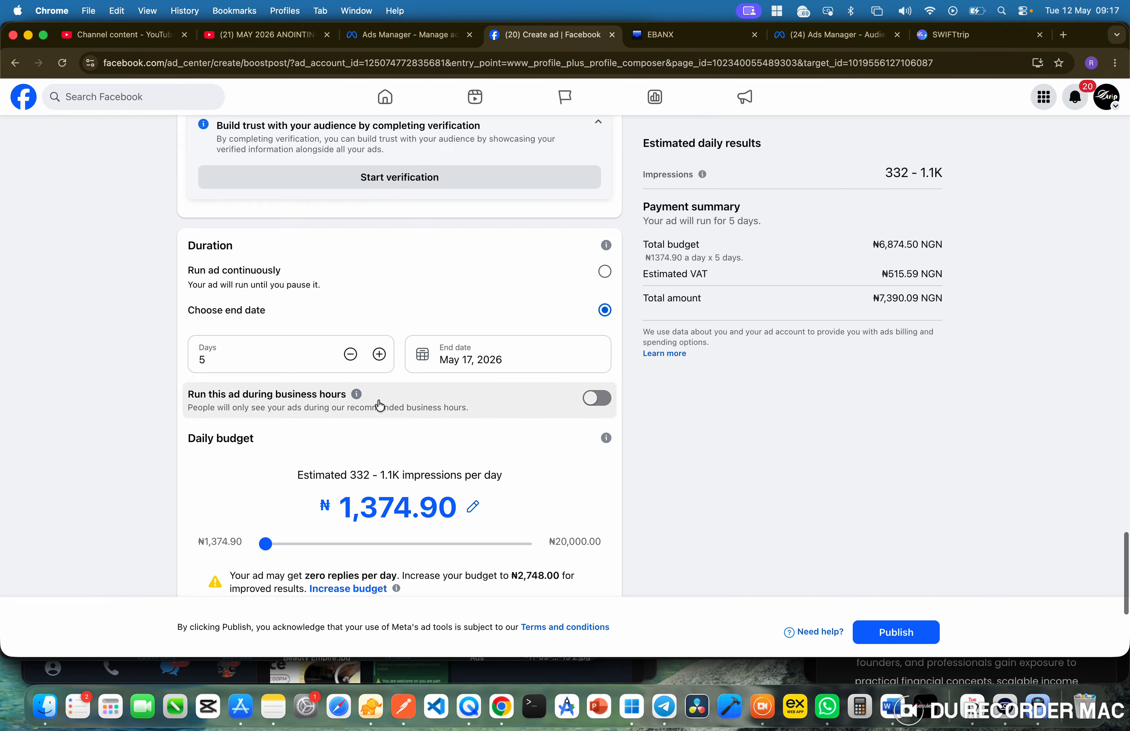
{"action": "left_click", "coordinate": [467, 362]}
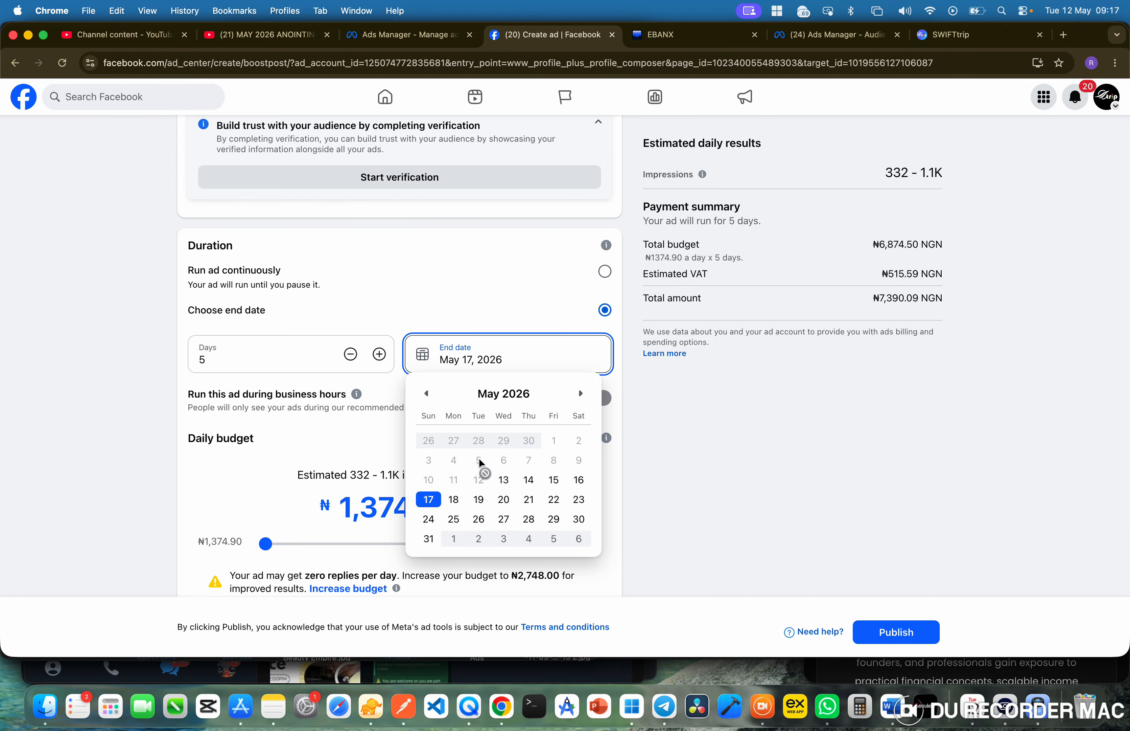
{"action": "key", "text": "BackSpace"}
{"action": "type", "text": "5"}
{"action": "left_click", "coordinate": [322, 352]}
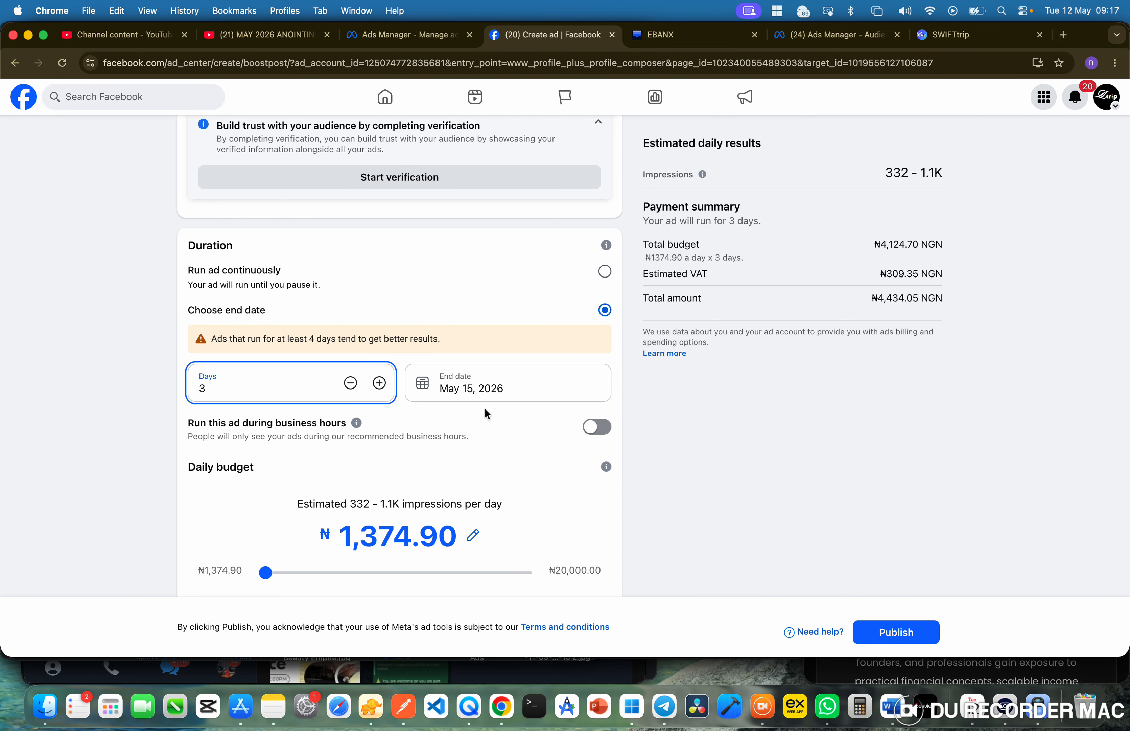
Set the ad's daily budget to ₦50,000.00
{"action": "scroll", "coordinate": [459, 530], "scroll_direction": "down", "scroll_amount": 5}
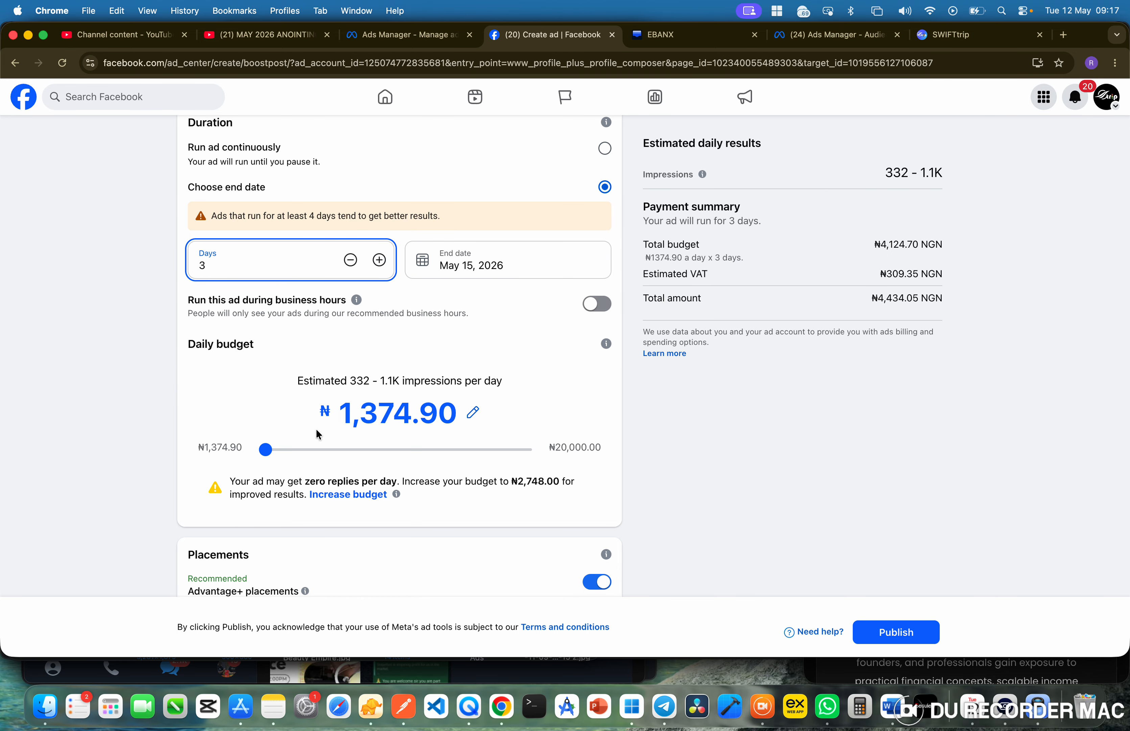
{"action": "left_click_drag", "start_coordinate": [308, 459], "coordinate": [551, 459]}
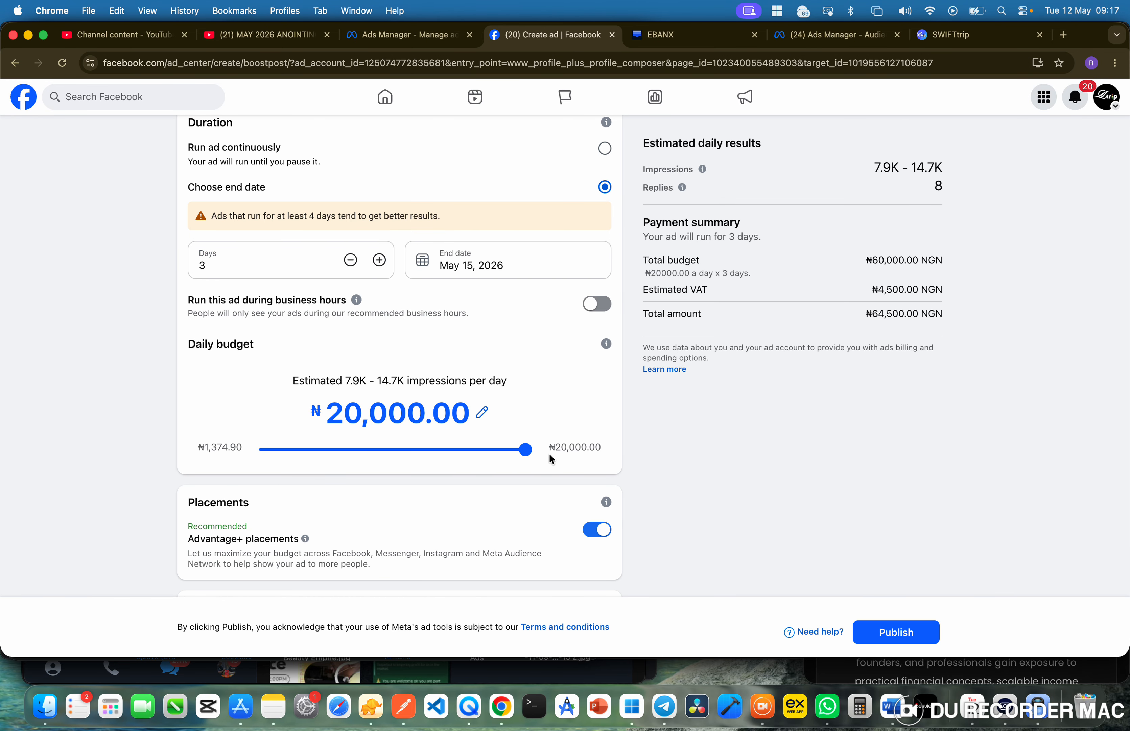
{"action": "left_click", "coordinate": [476, 418]}
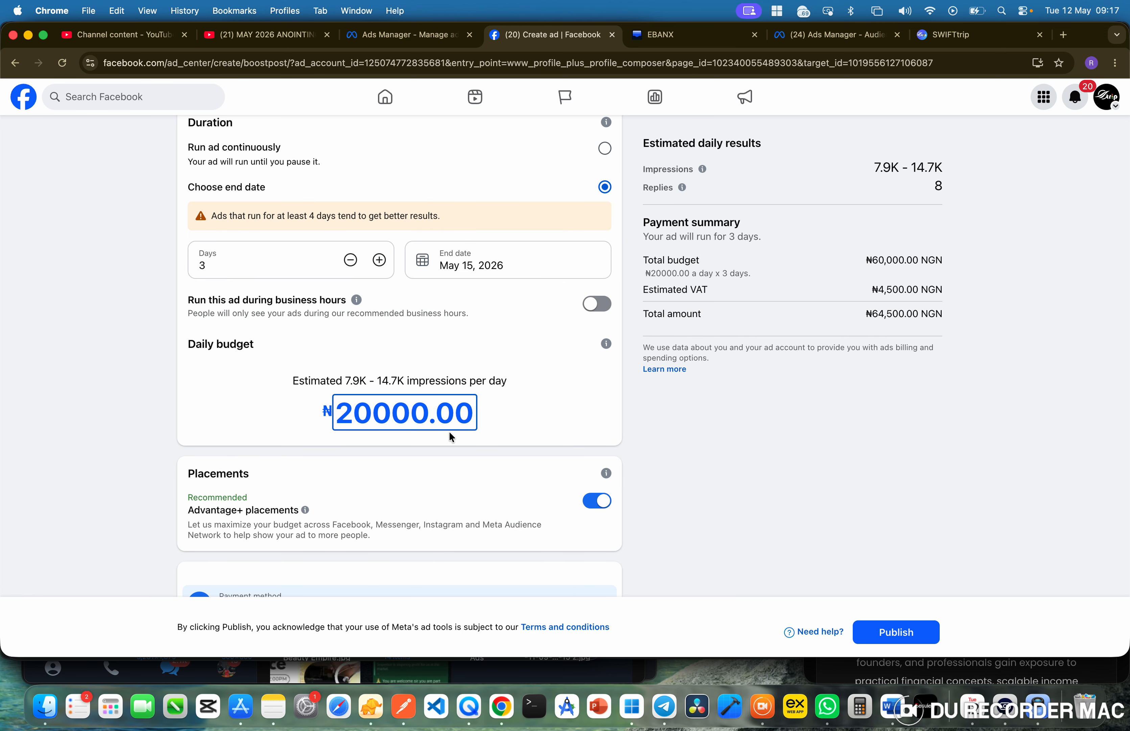
{"action": "key", "text": "BackSpace"}
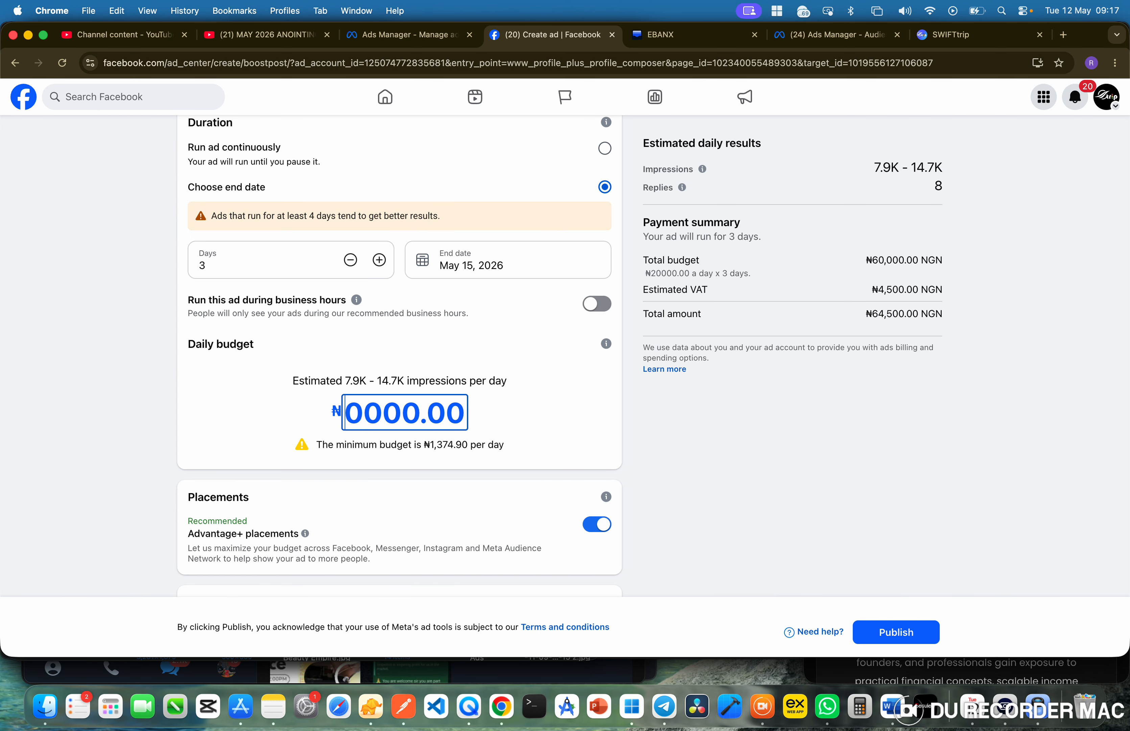
{"action": "type", "text": "5"}
{"action": "left_click", "coordinate": [355, 487]}
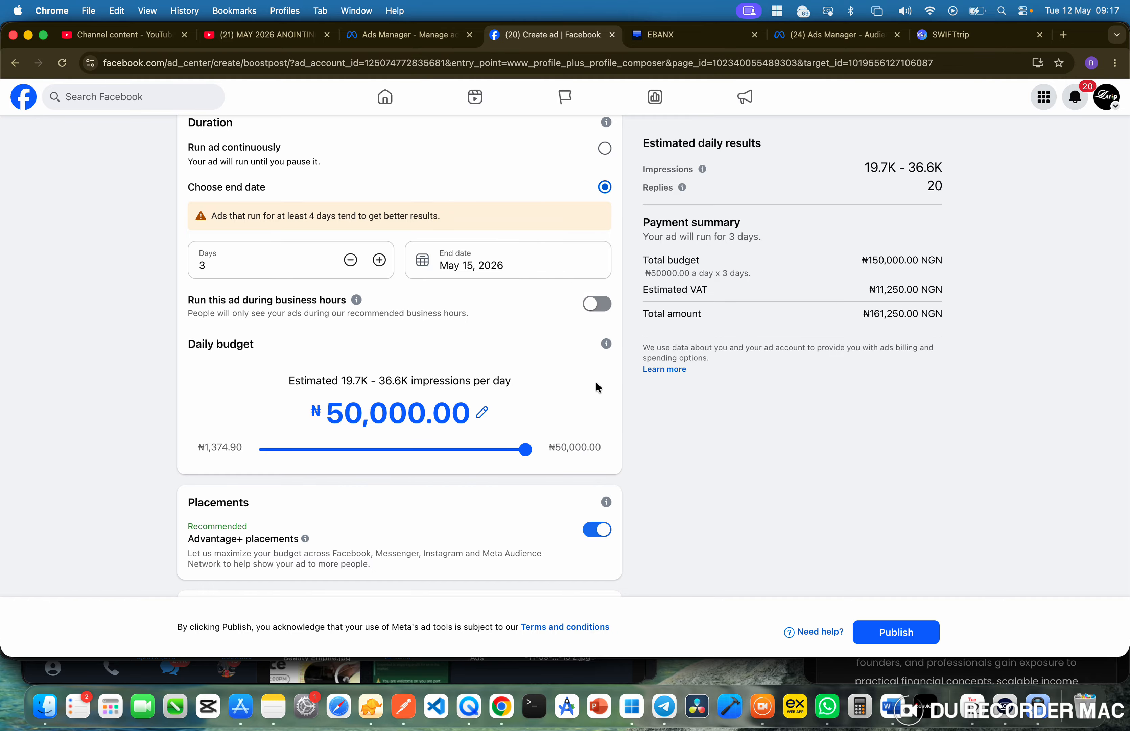
Review the available payment methods, choose Pay by Bank Transfer for the ad account, and proceed to adding funds
{"action": "scroll", "coordinate": [434, 410], "scroll_direction": "down", "scroll_amount": 5}
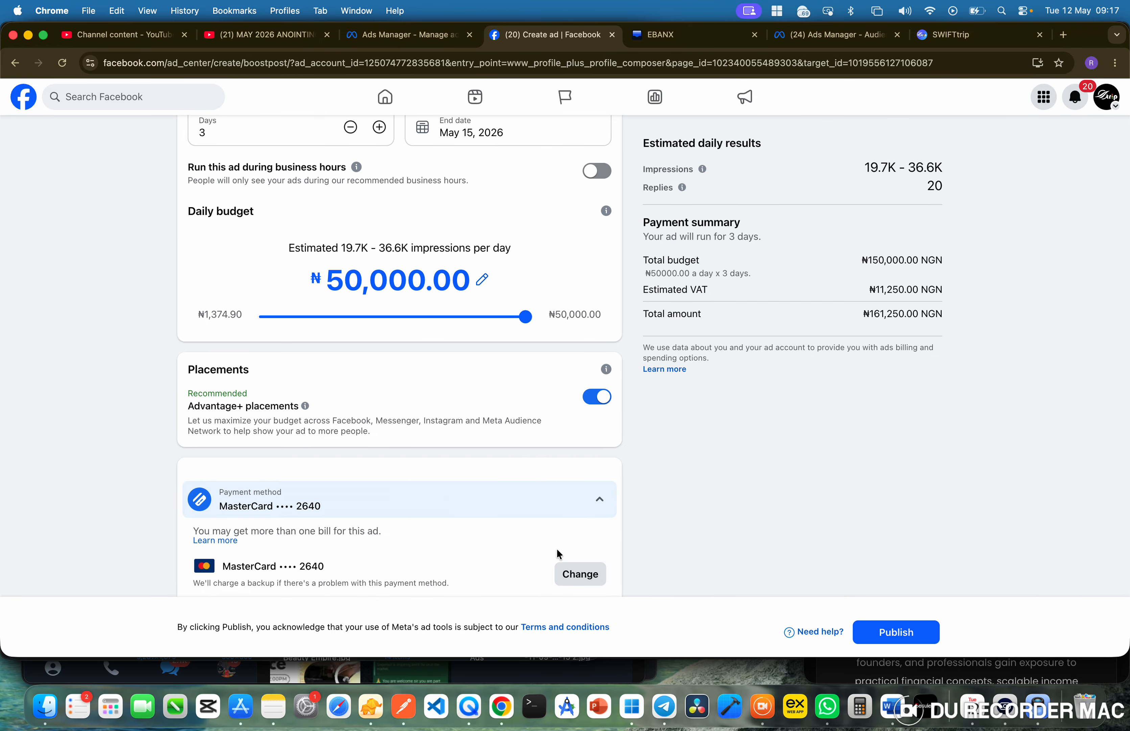
{"action": "left_click", "coordinate": [580, 576]}
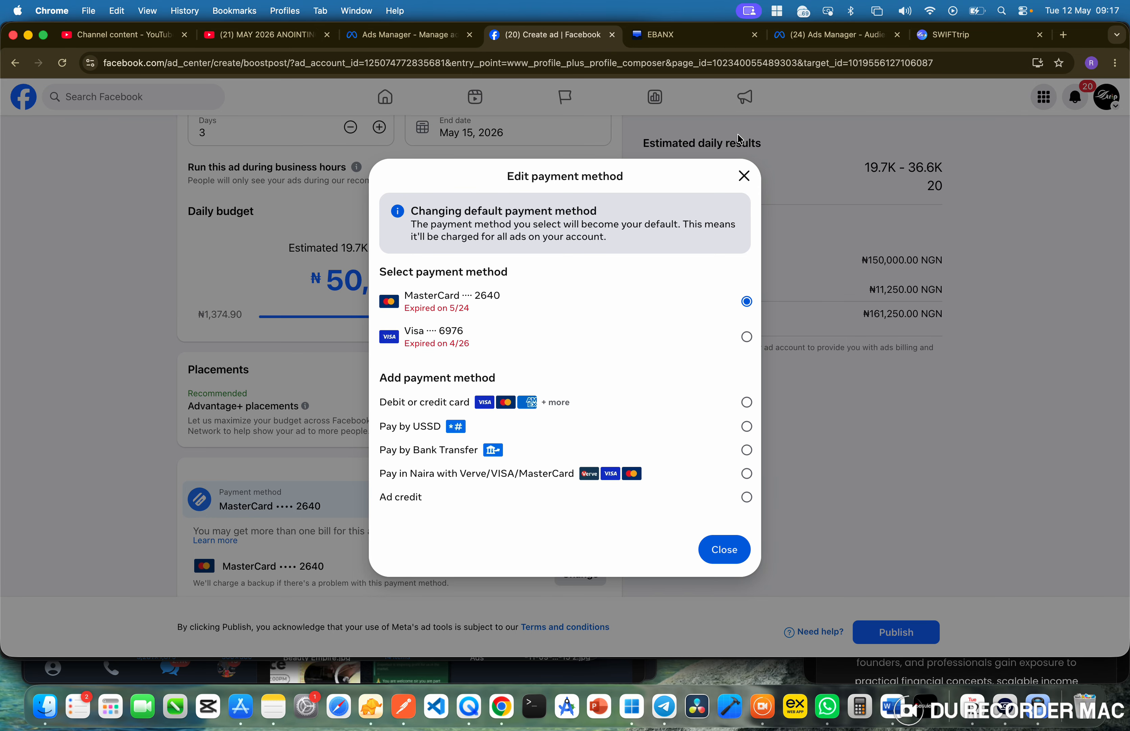
{"action": "left_click", "coordinate": [743, 174]}
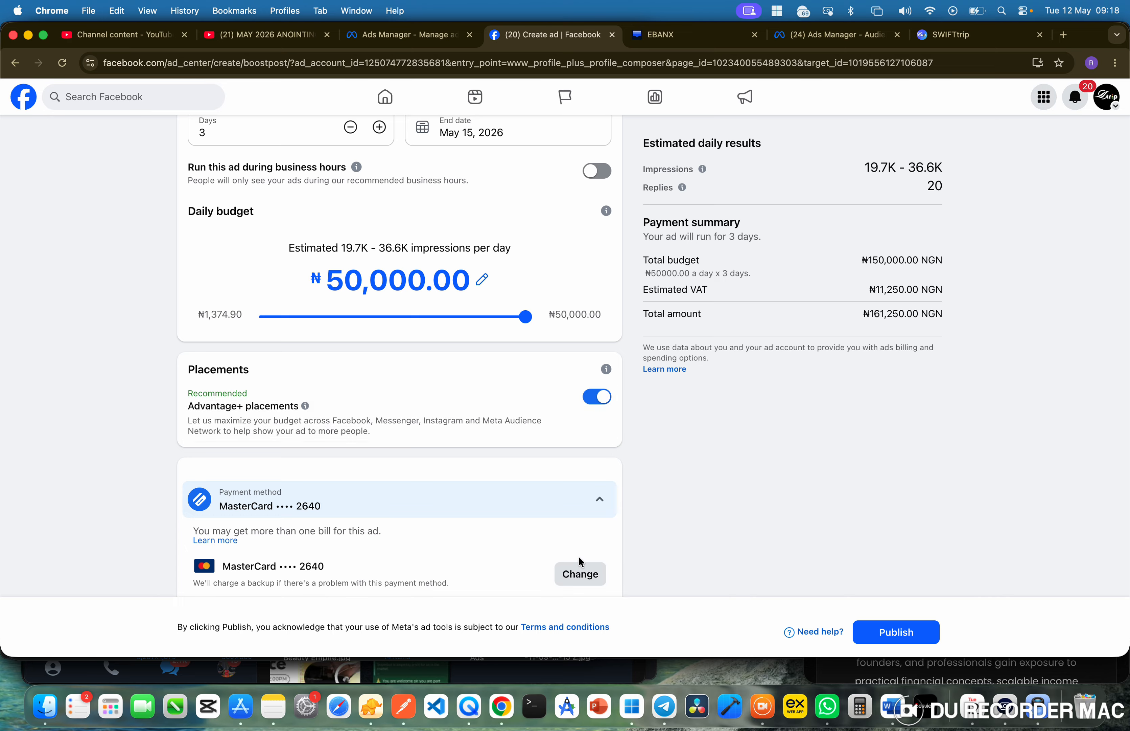
{"action": "left_click", "coordinate": [586, 579]}
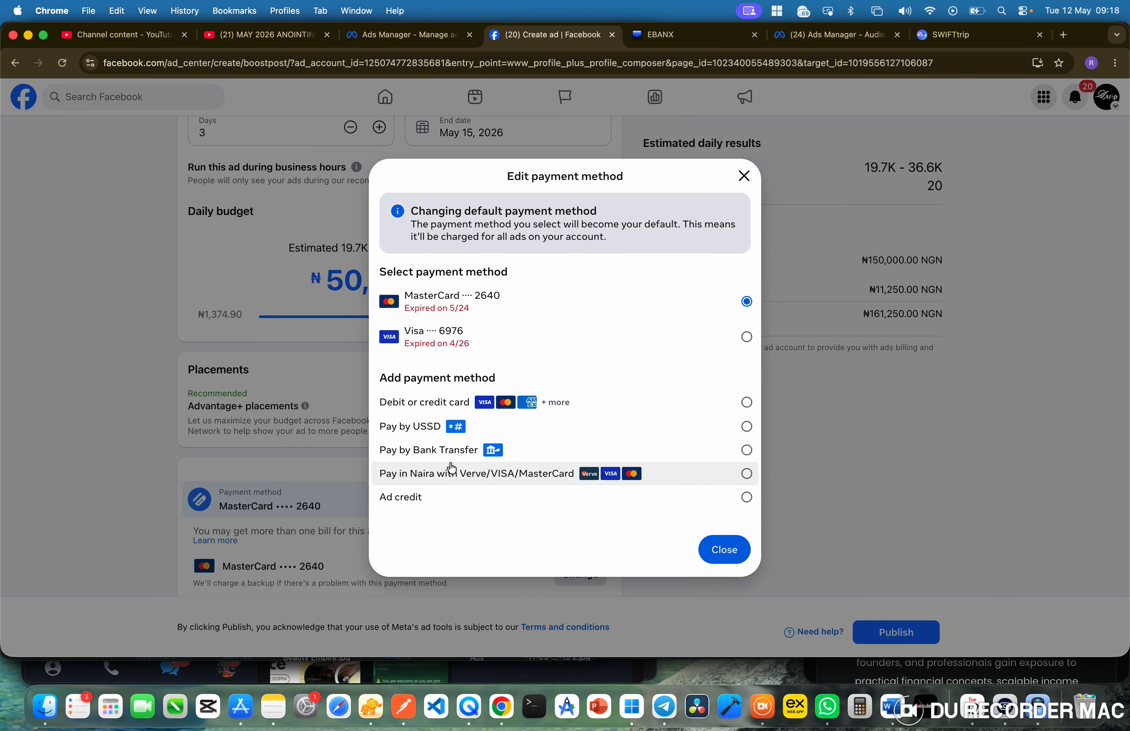
{"action": "left_click", "coordinate": [467, 452]}
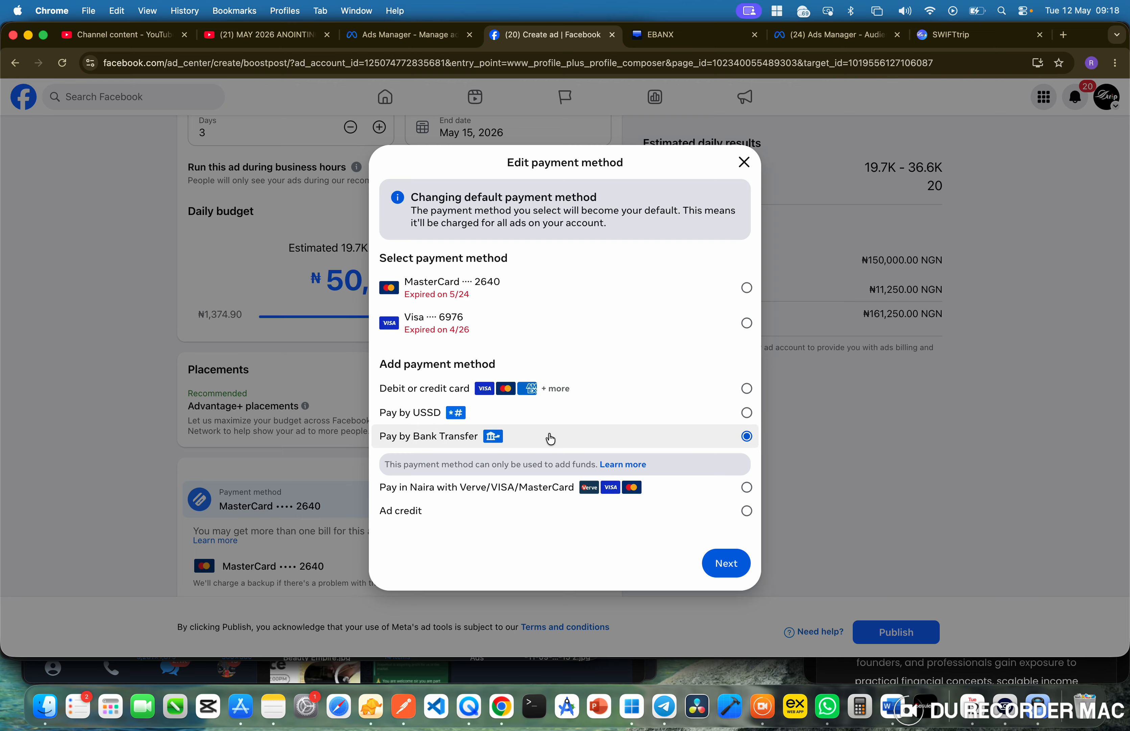
{"action": "left_click", "coordinate": [725, 565]}
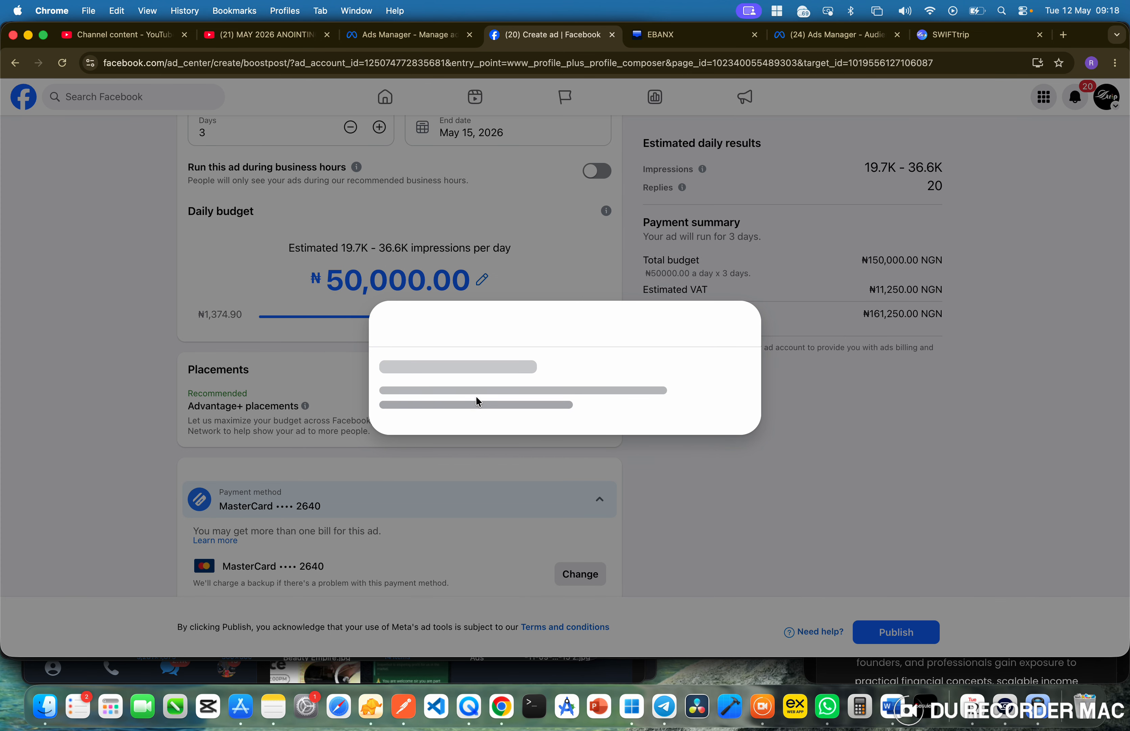
Enter 150000 as the amount of funds for the bank transfer
{"action": "left_click", "coordinate": [439, 367]}
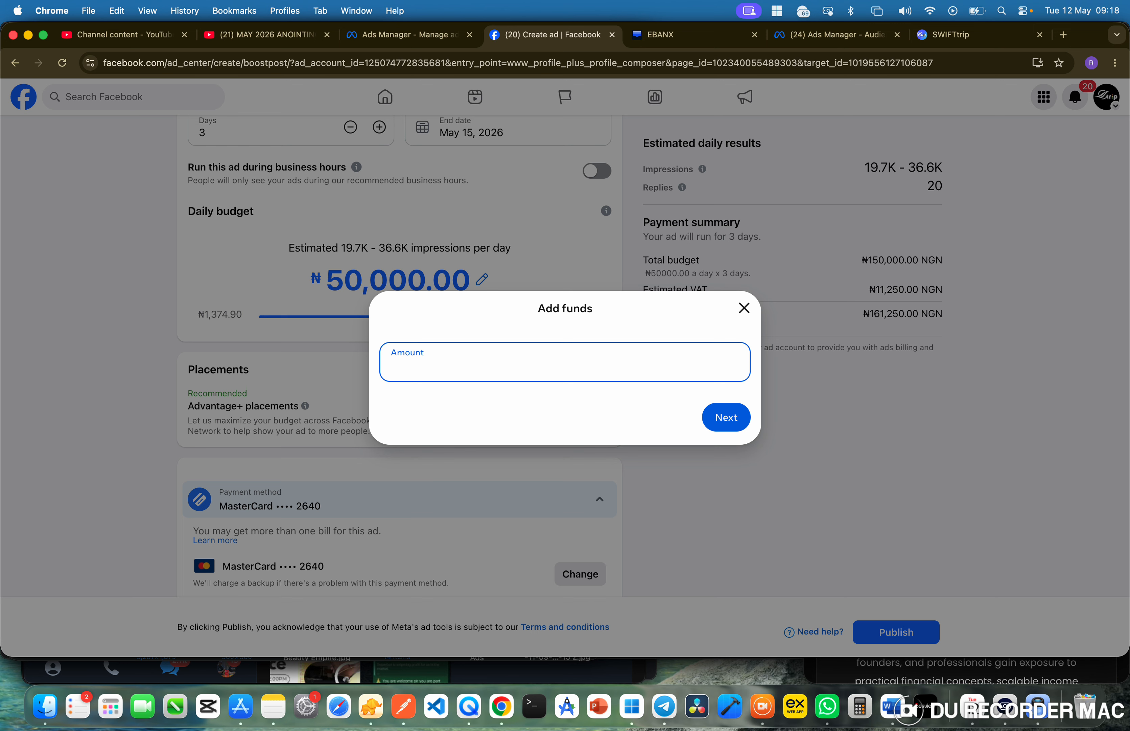
{"action": "type", "text": "10"}
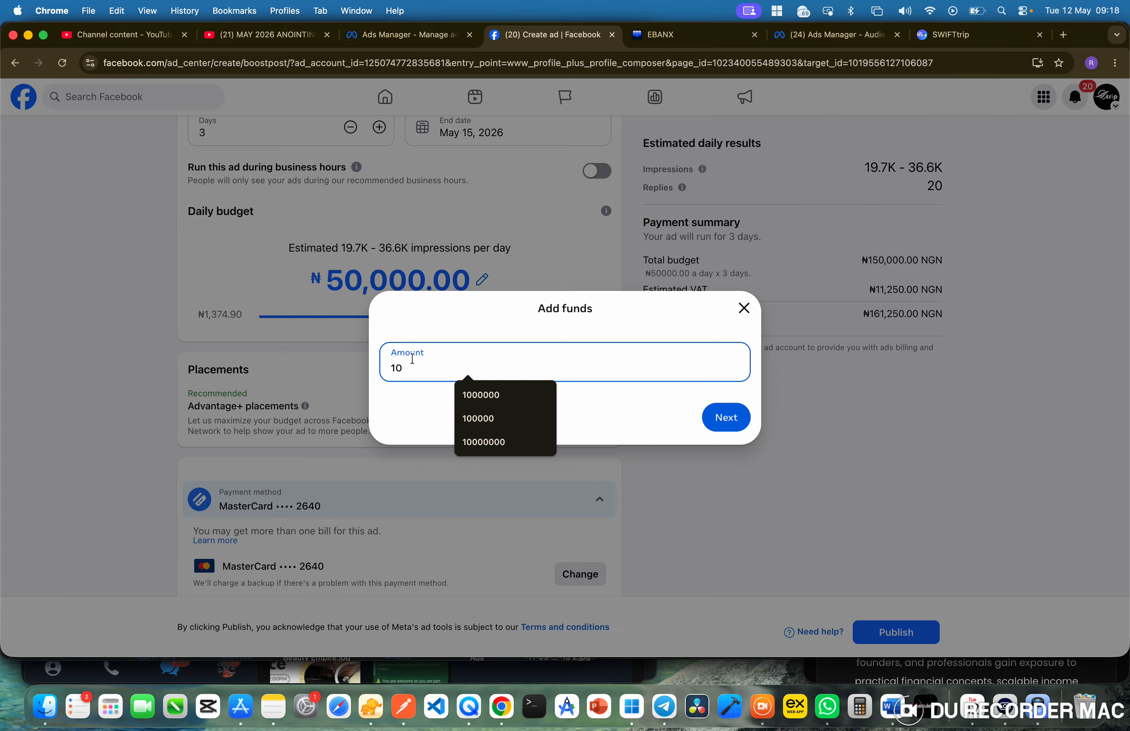
{"action": "key", "text": "BackSpace"}
{"action": "type", "text": "50"}
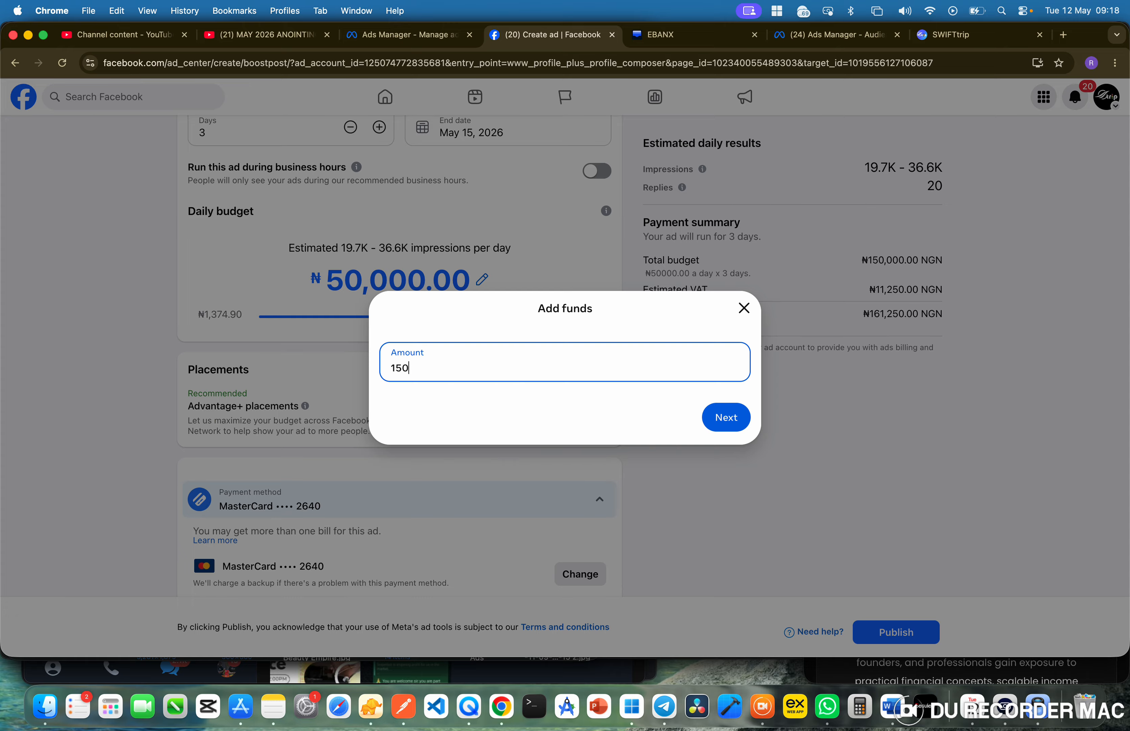
{"action": "type", "text": "000"}
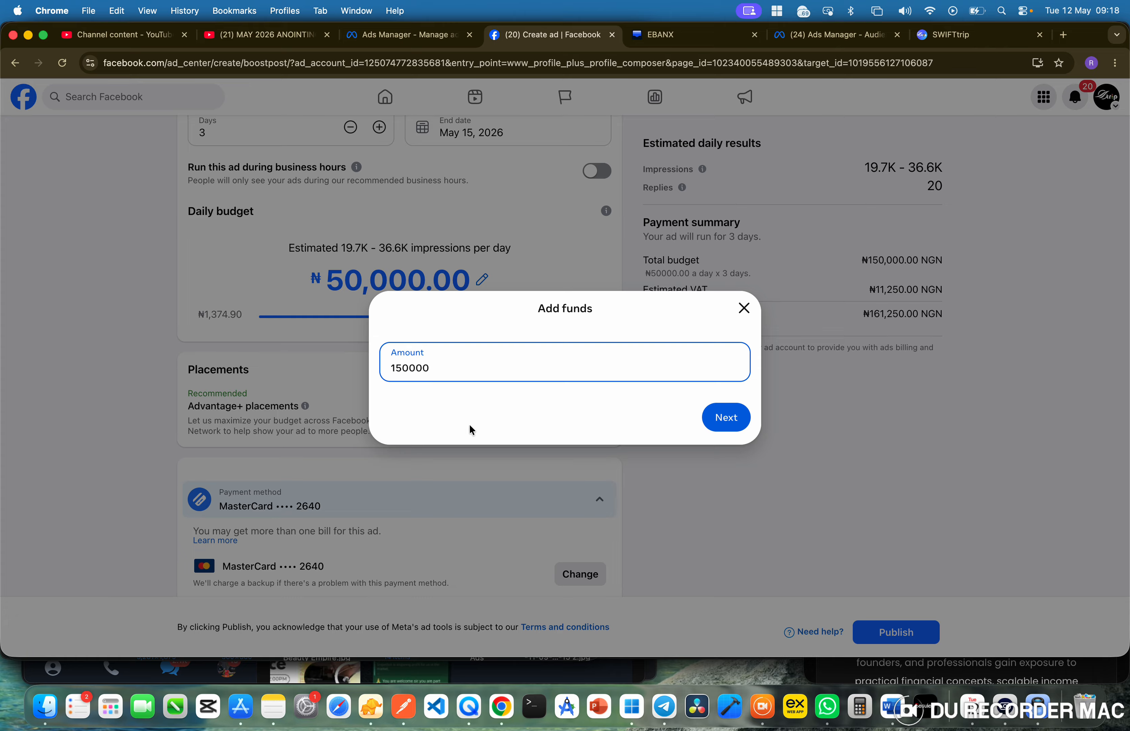